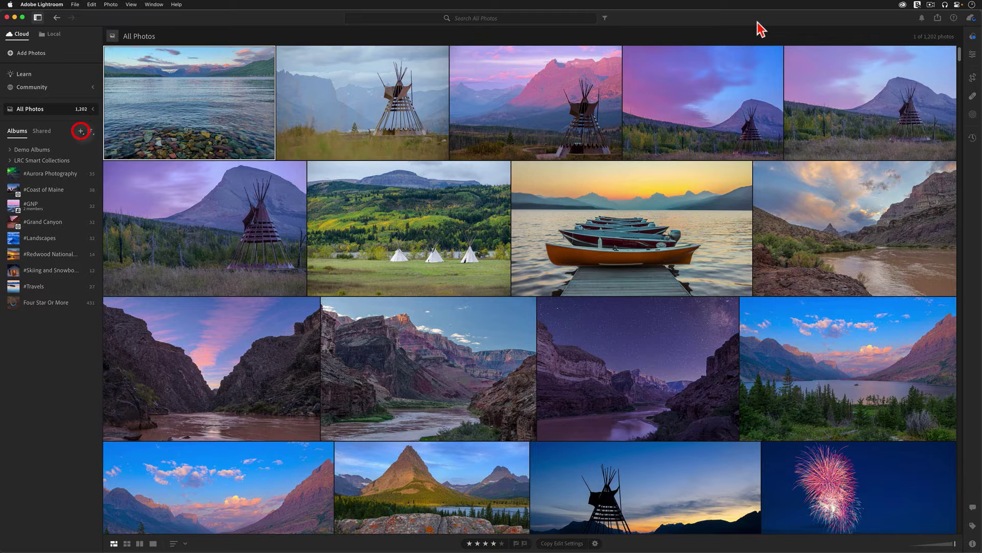
text(Glac)
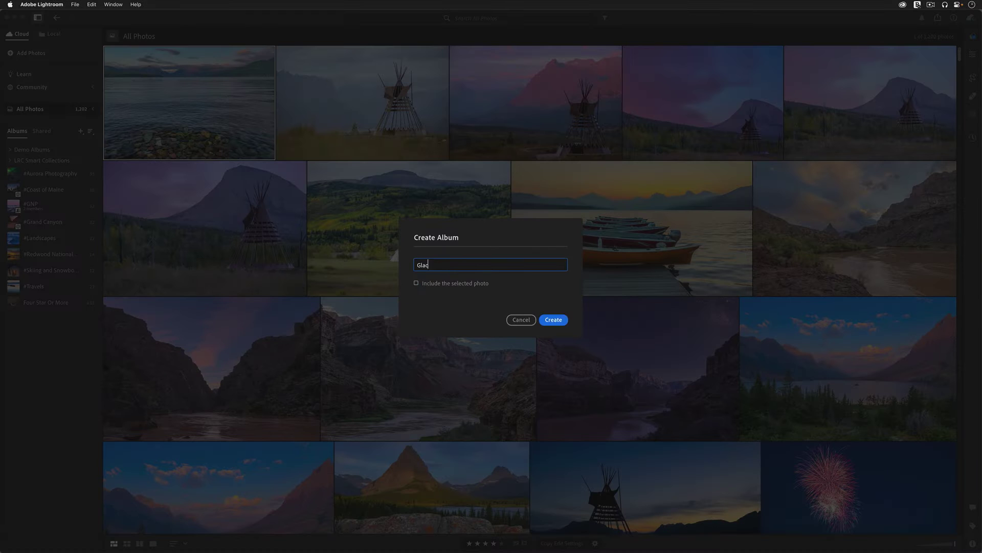
text(ier National Park Slideshow)
Step: Create the empty album named 'Glacier National Park Slideshow'
click(551, 317)
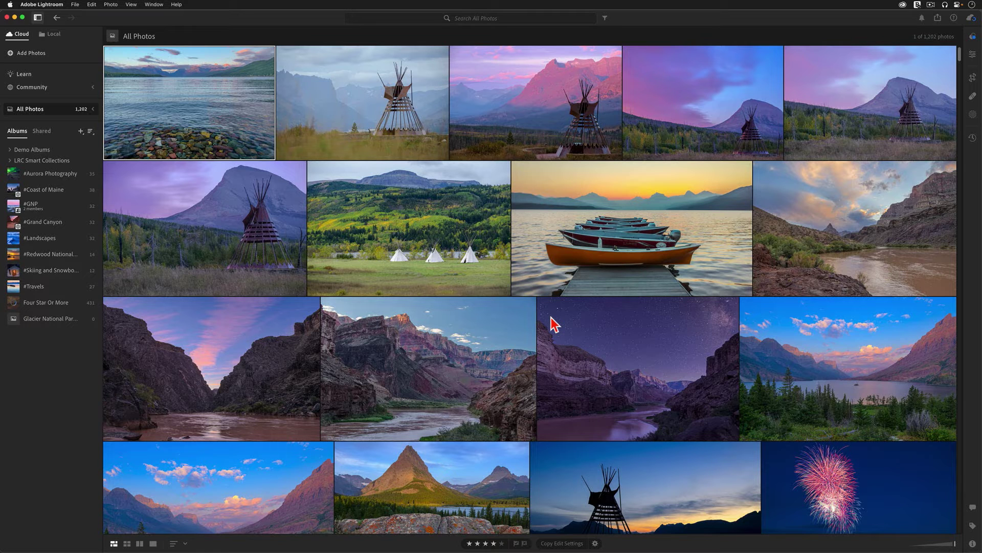
Step: Drag three selected photos, including the misty and pink mountain tipis, onto the album
click(376, 132)
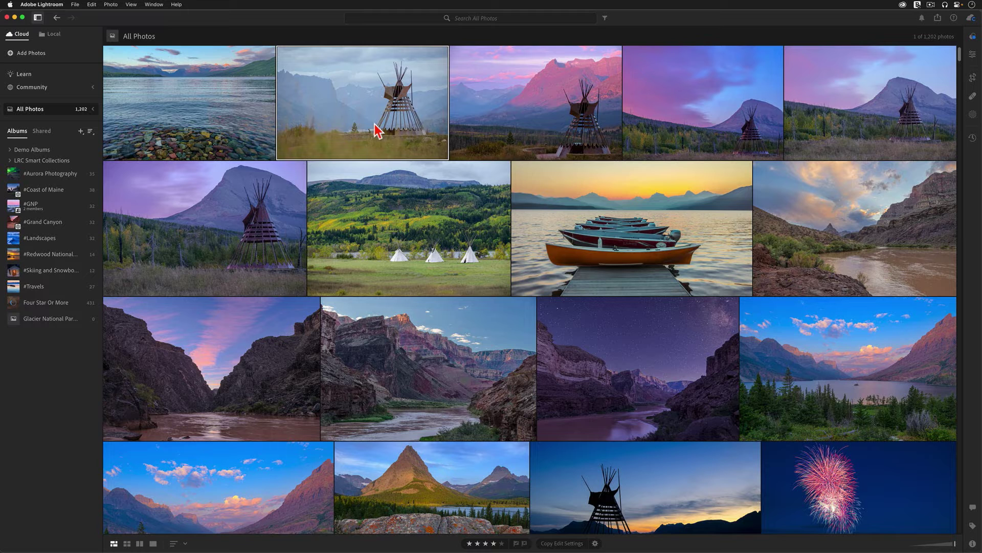
super+click(597, 118)
mouse_move(631, 223)
mouse_down()
mouse_move(107, 225)
mouse_move(60, 321)
mouse_up()
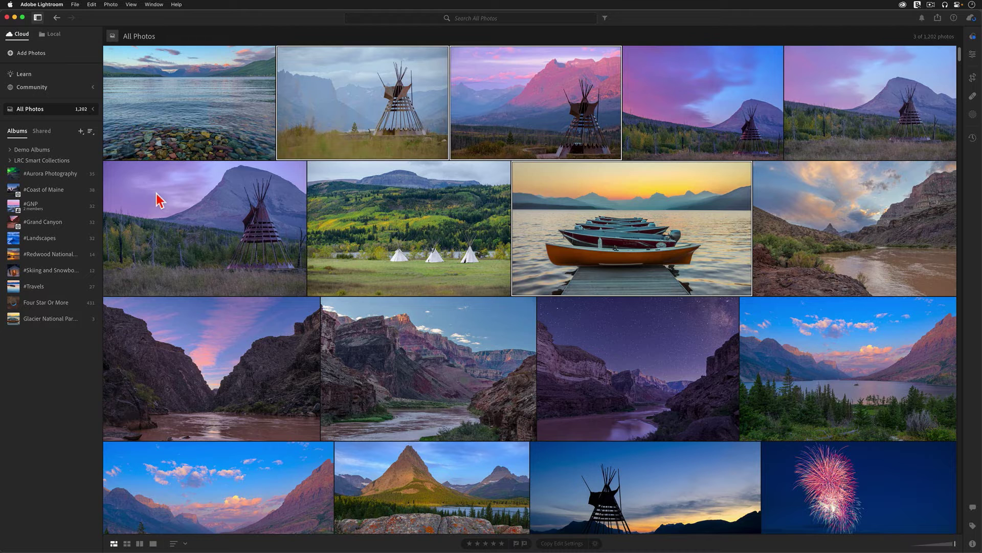
Step: Add the purple tipi, blue lake and third photo via Add 3 Photos to Album, then deselect
click(234, 225)
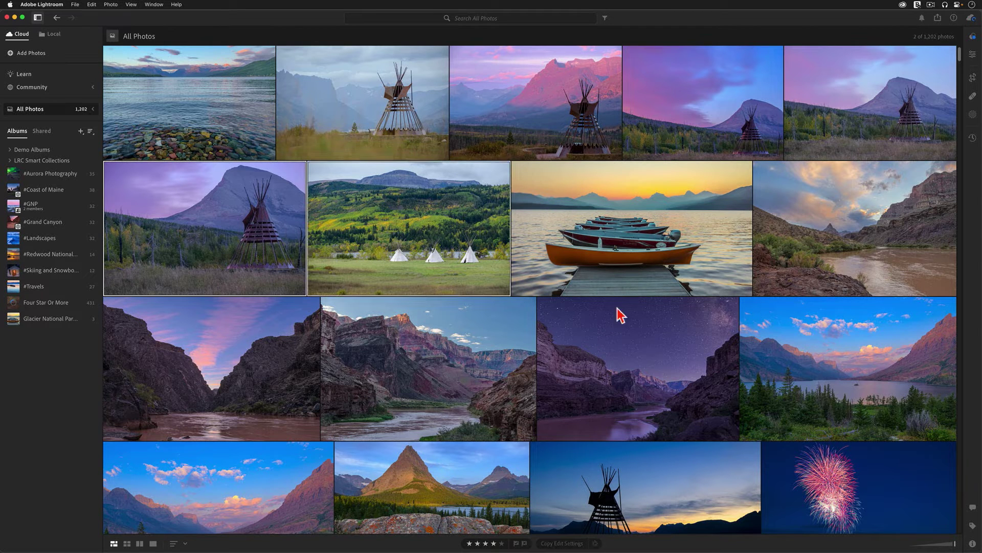
super+click(789, 330)
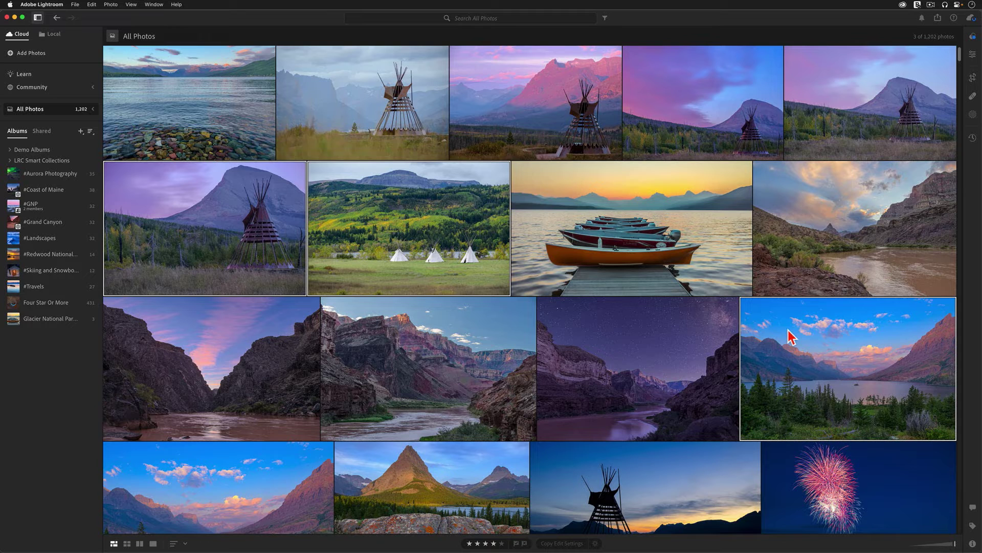
right_click(787, 330)
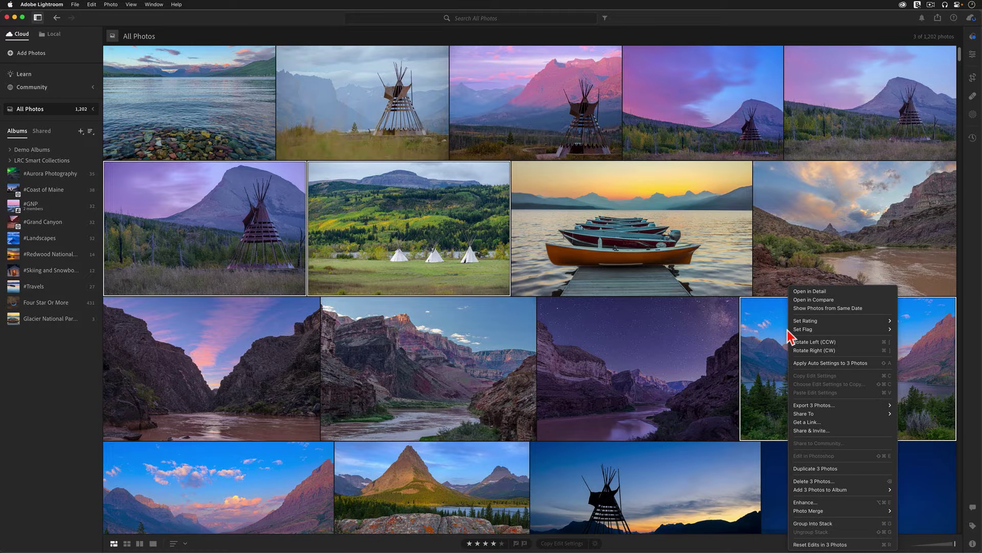
mouse_move(821, 490)
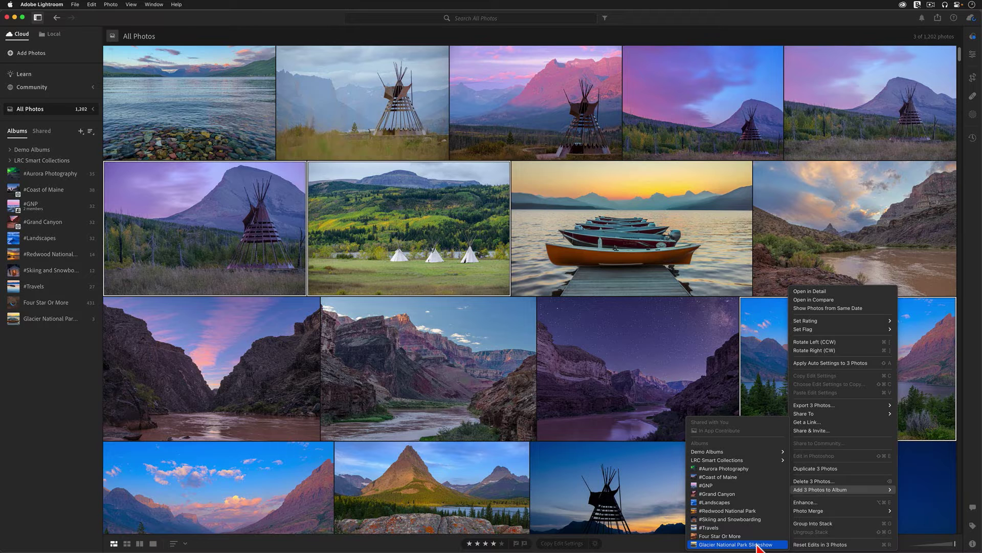
click(757, 546)
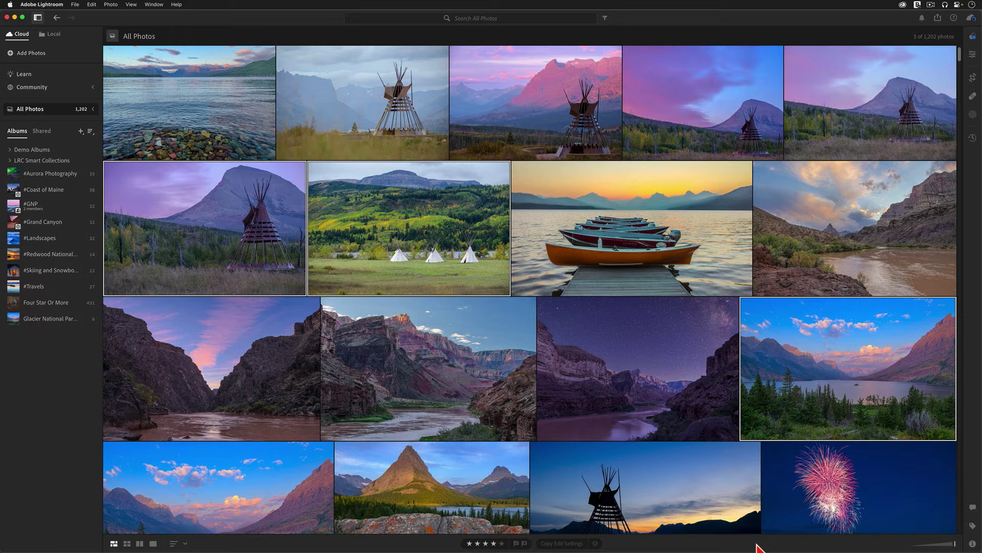
key(Escape)
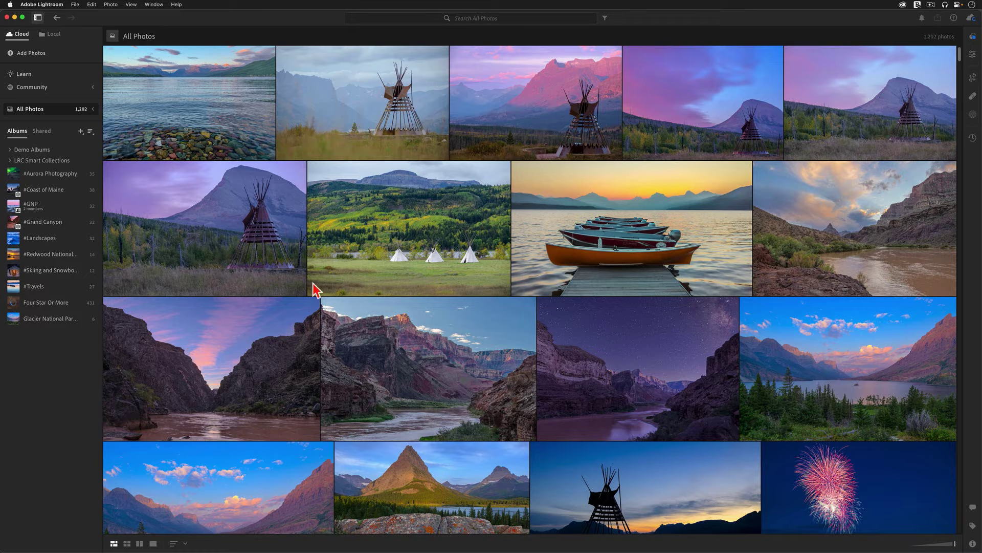
Step: Open the Glacier National Park Slideshow album and apply Reverse Order sorting
click(52, 319)
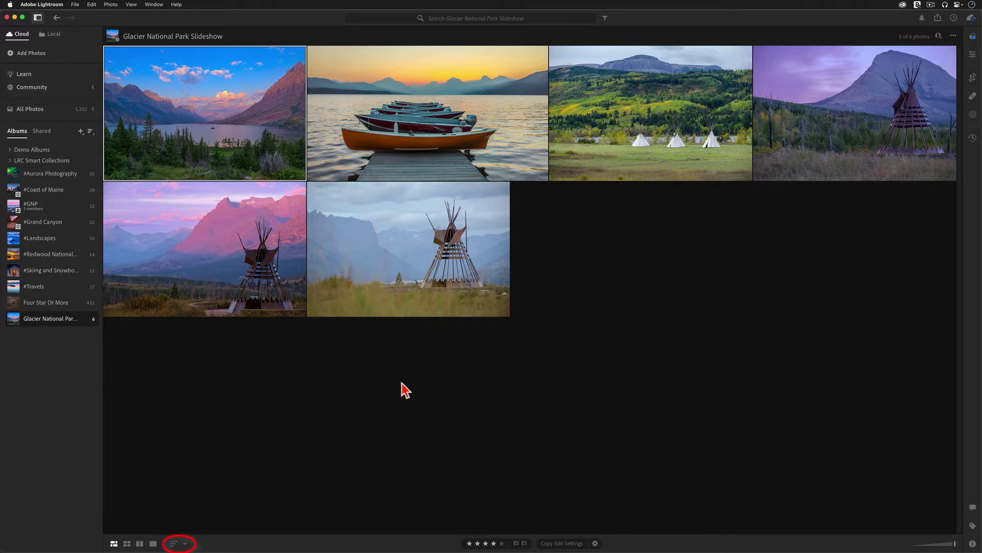
click(184, 542)
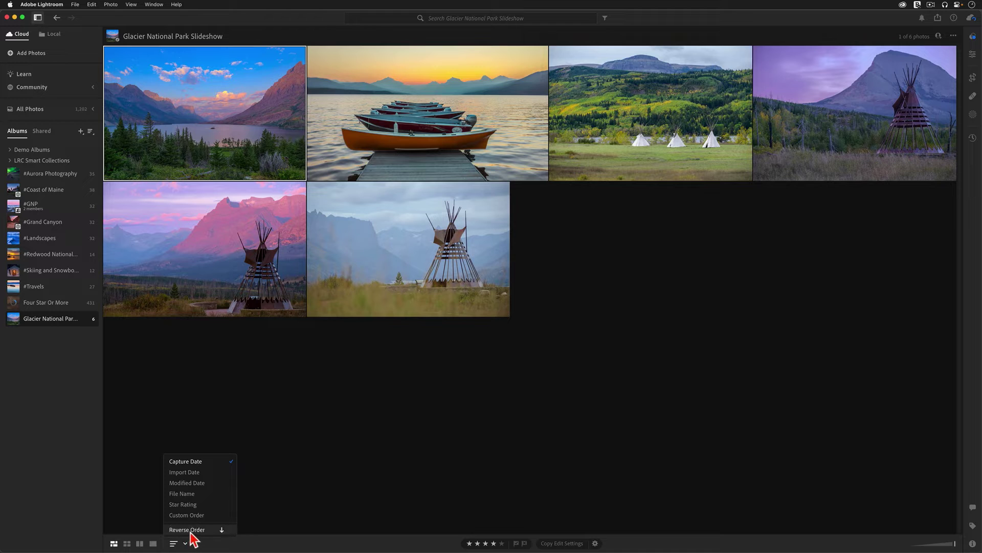
click(189, 531)
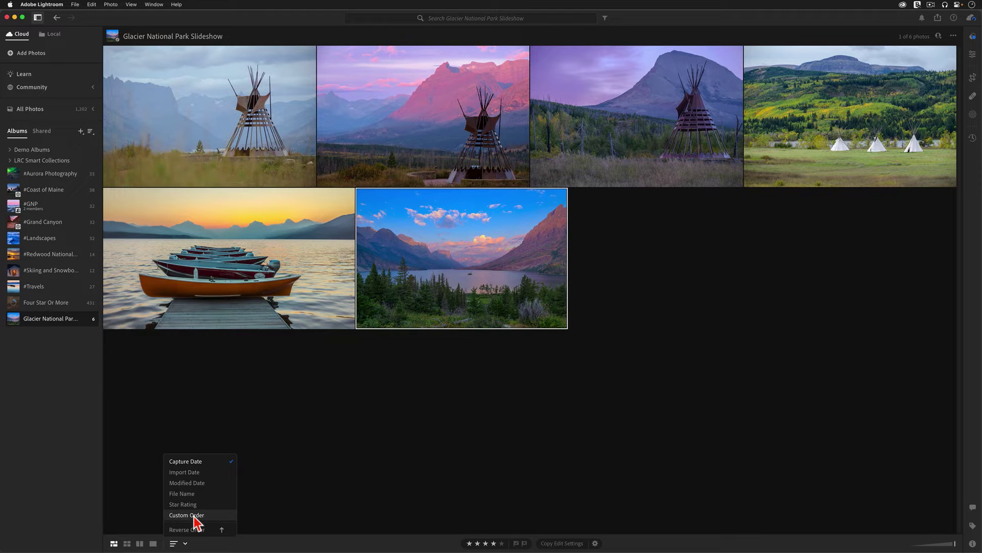
Step: Switch to Custom Order and drag thumbnails so boats come first and blue lake last
click(187, 515)
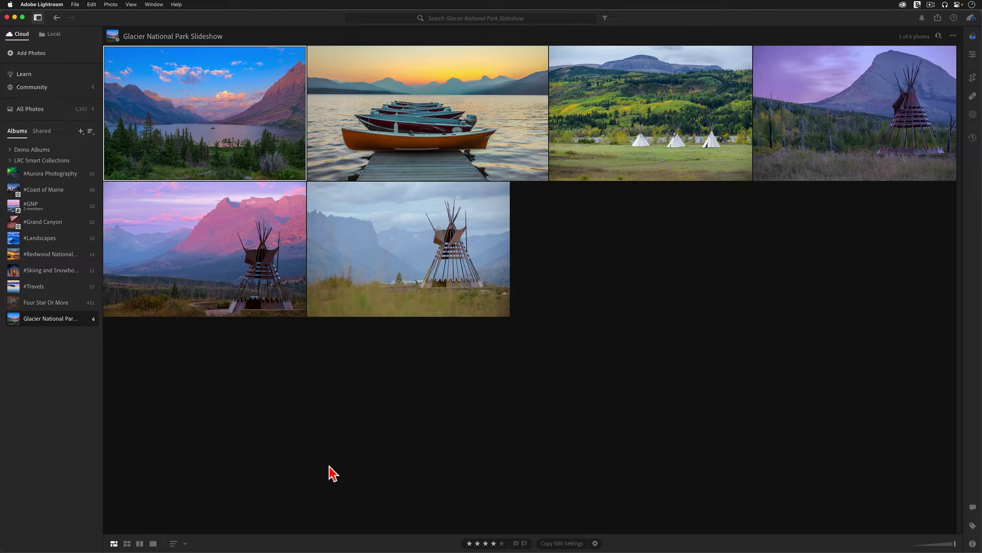
drag(379, 239, 170, 144)
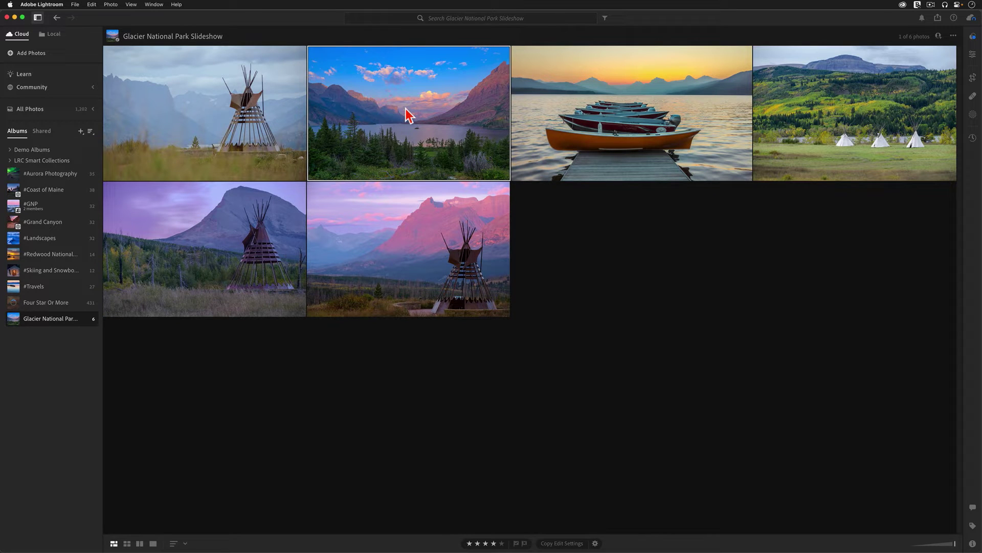
drag(408, 116, 492, 226)
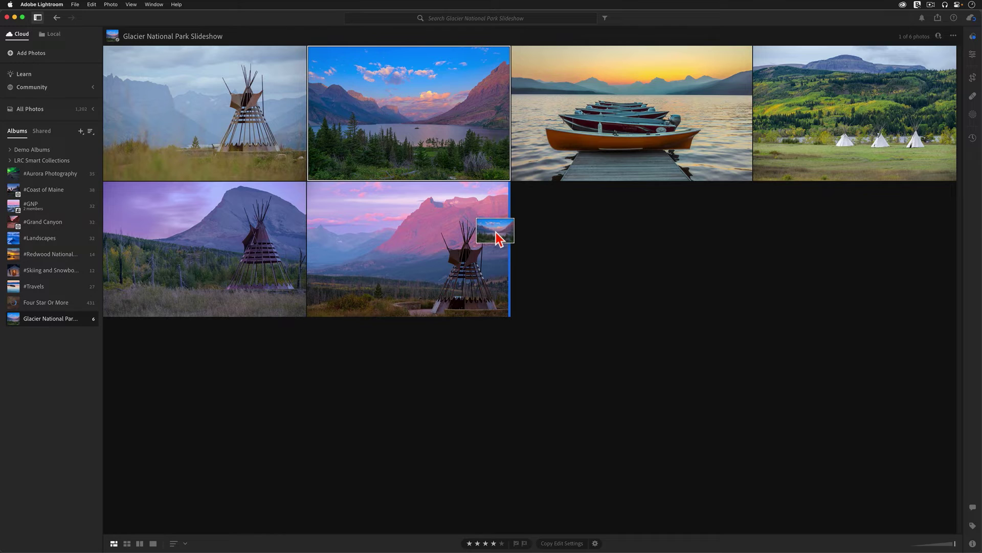
drag(496, 237, 375, 238)
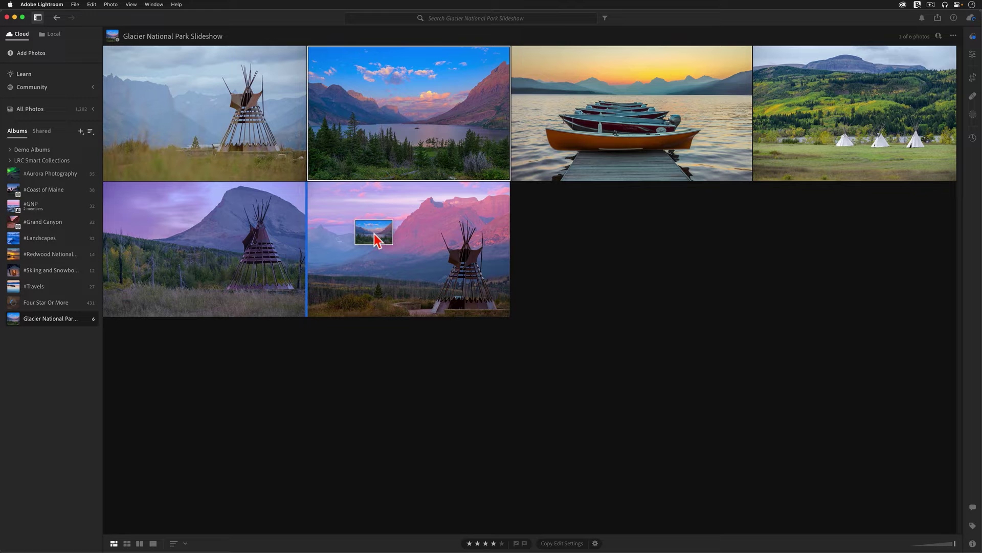
mouse_move(374, 238)
mouse_down()
mouse_move(463, 169)
mouse_move(506, 150)
mouse_move(508, 235)
mouse_up()
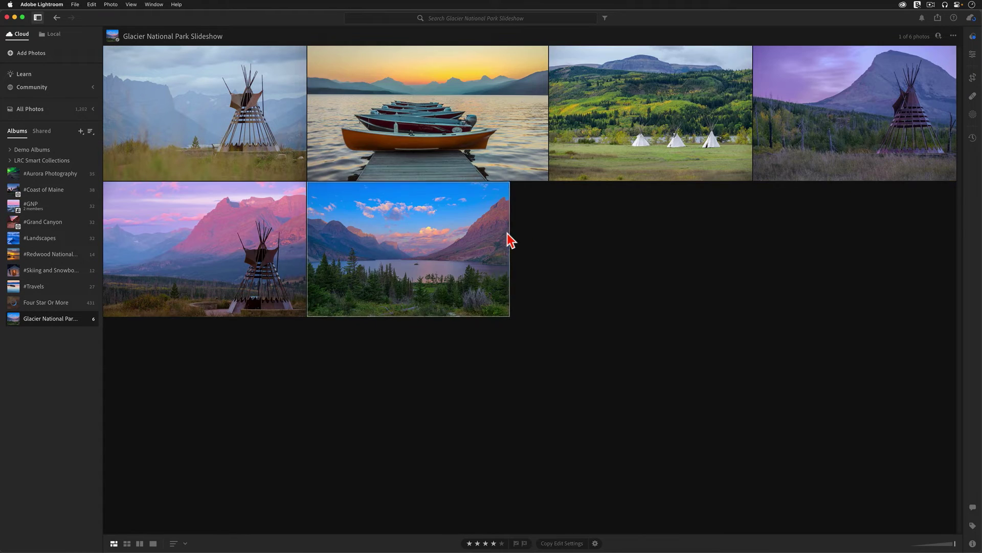
mouse_move(820, 110)
mouse_down()
mouse_move(226, 258)
mouse_move(286, 275)
mouse_up()
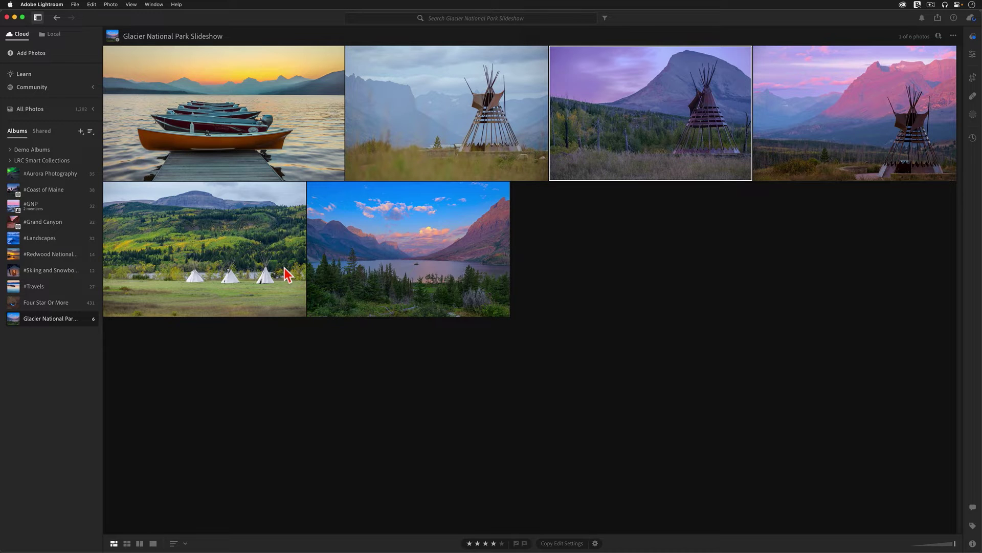
Step: Check cloud sync progress, dismiss the popover, and deselect the purple tipi photo
click(971, 20)
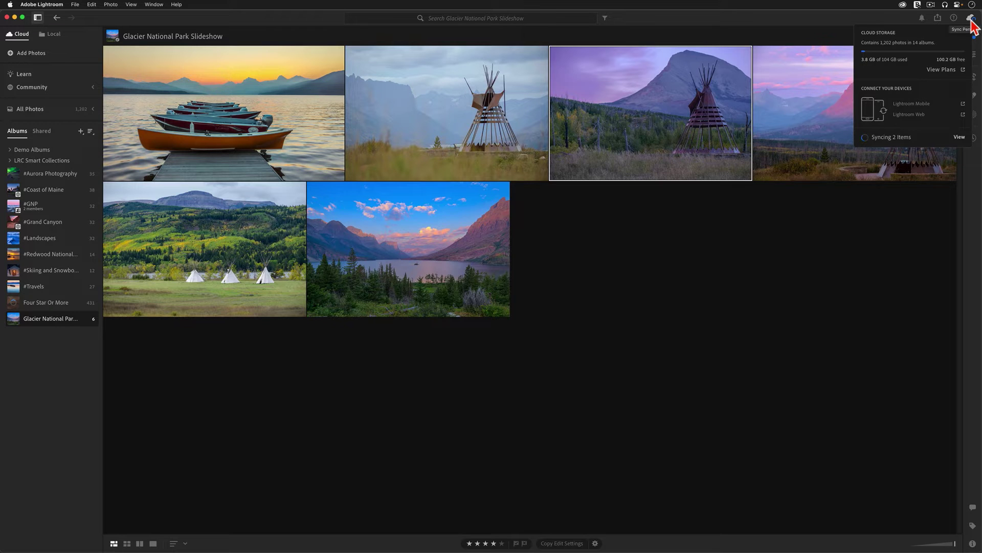
click(900, 263)
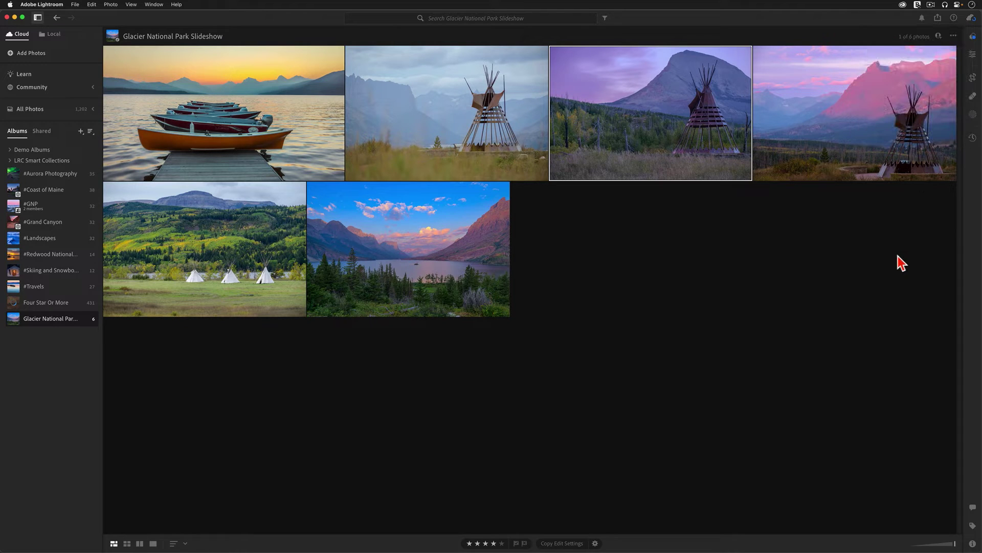
click(899, 263)
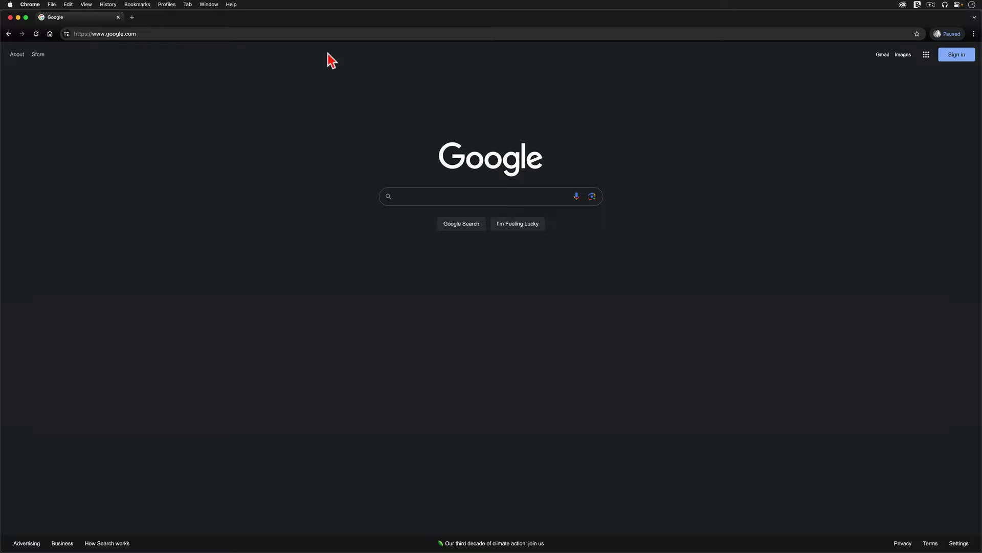
Step: Load lightroom.adobe.com in Chrome to show the All Photos library
click(193, 33)
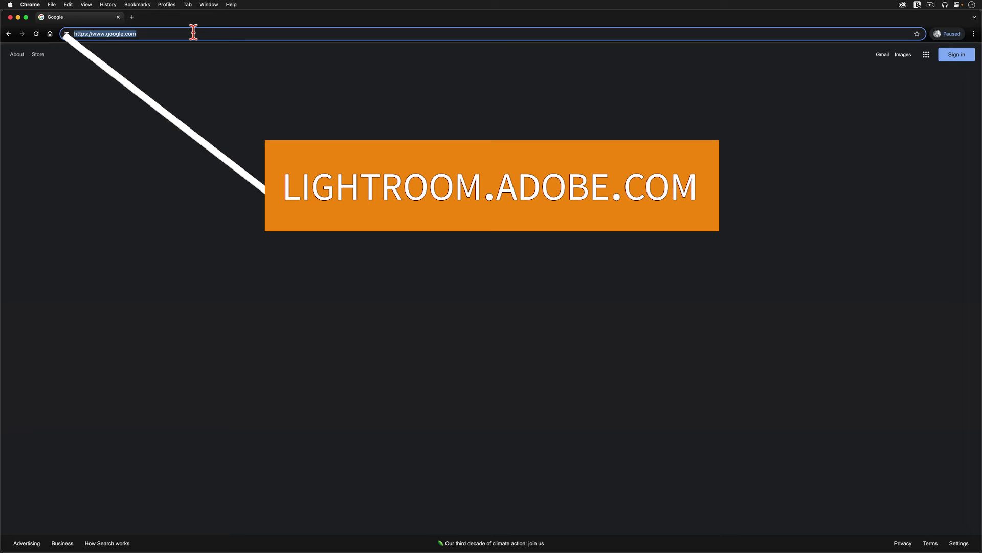
text(lightroom.adobe.com)
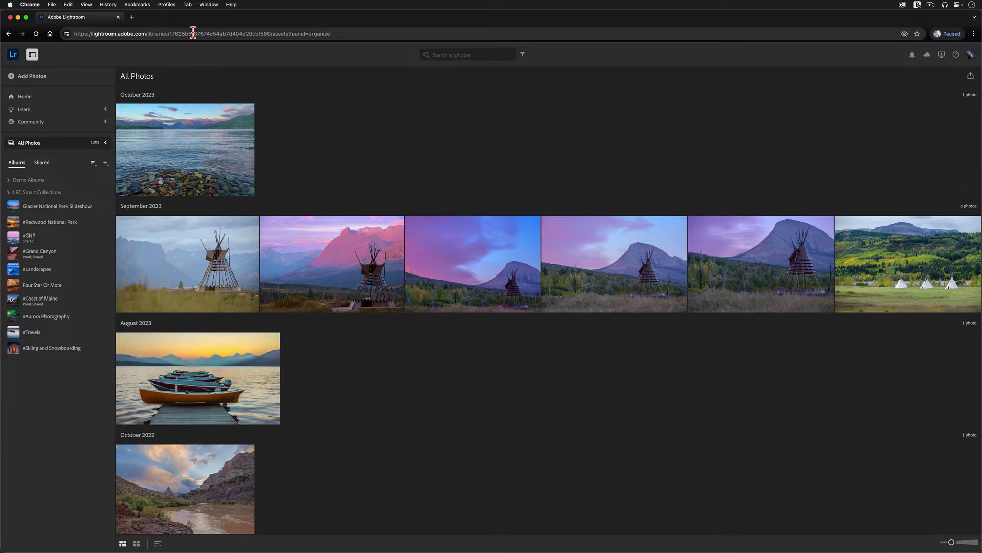
Step: Open the Glacier album, change its sort order, and bring up the ••• album menu
click(52, 212)
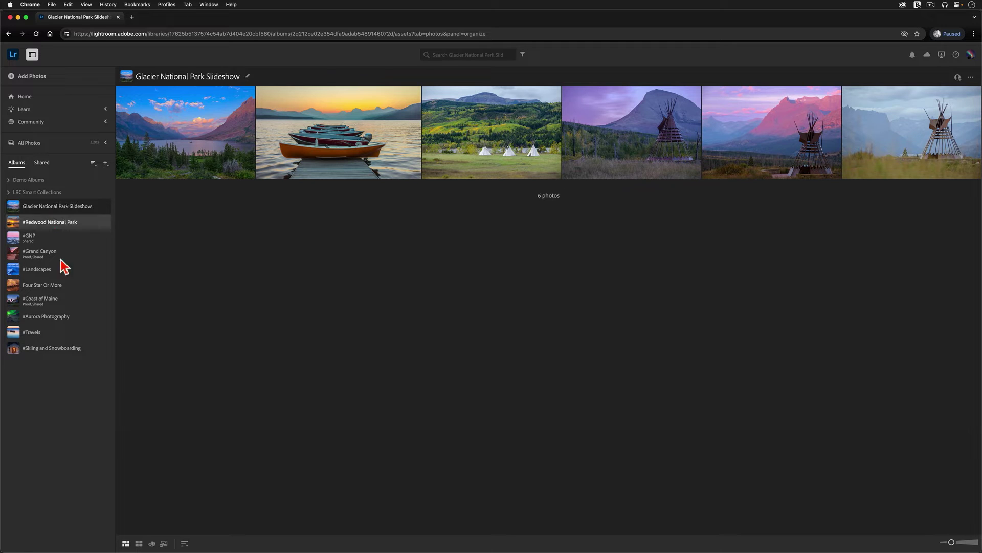
click(184, 543)
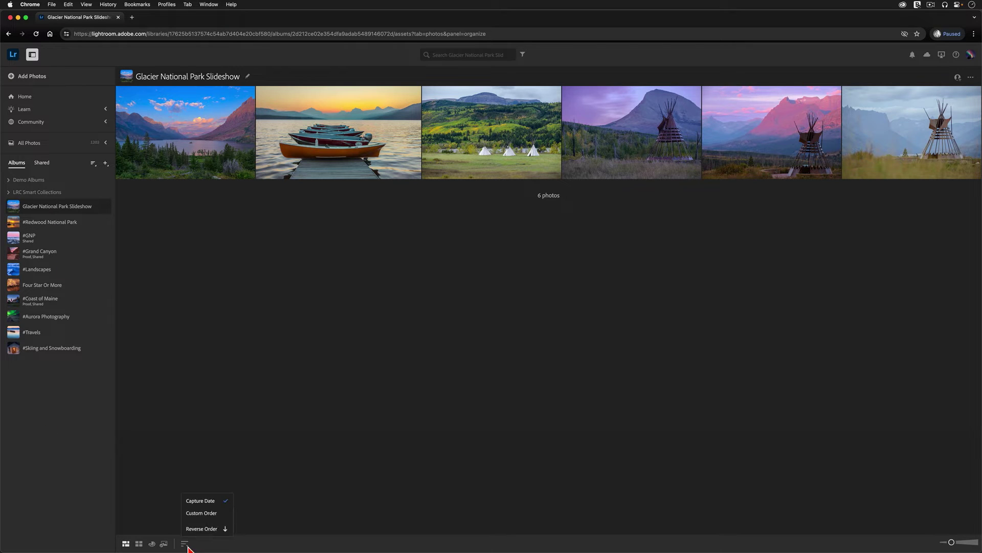
click(200, 515)
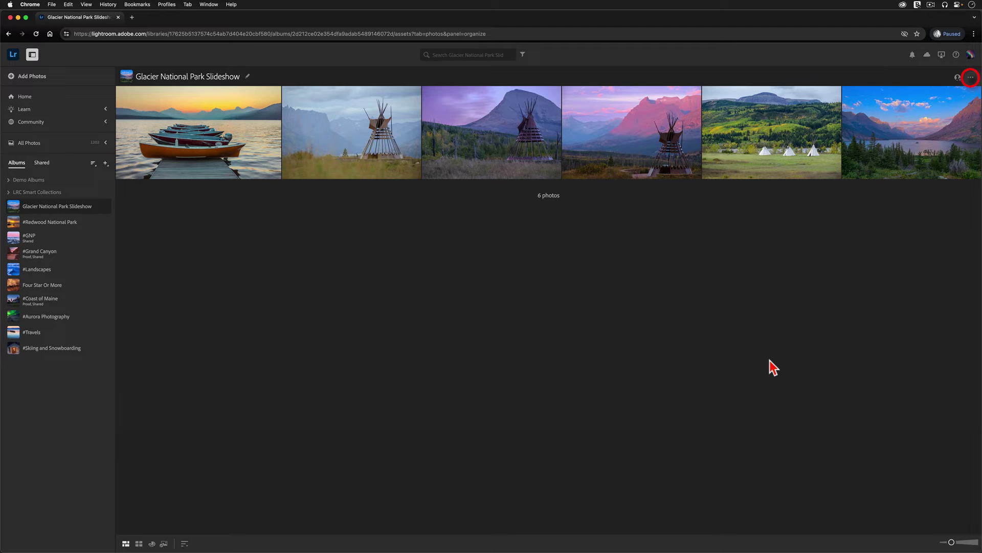
click(971, 78)
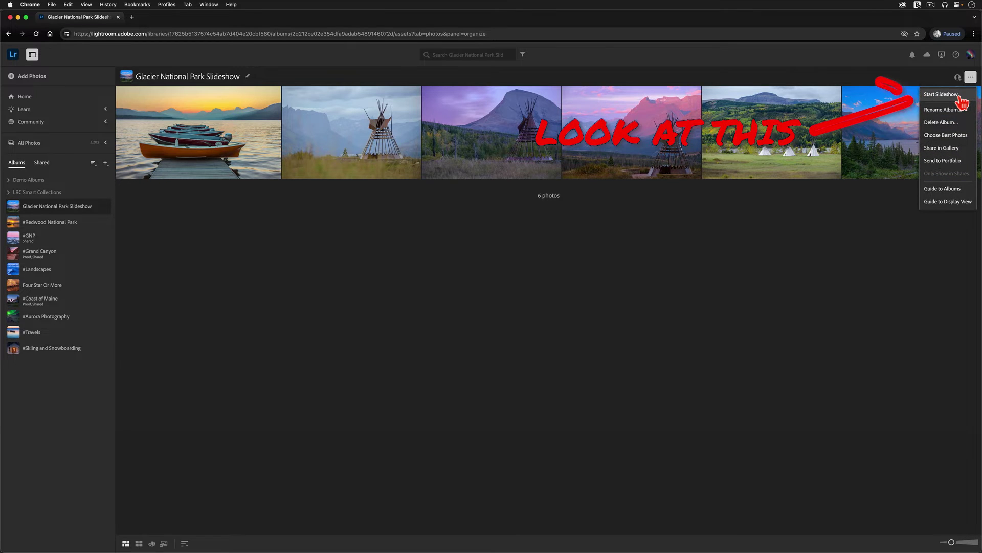
Step: Start the album slideshow and try play, pause, and full screen
click(959, 98)
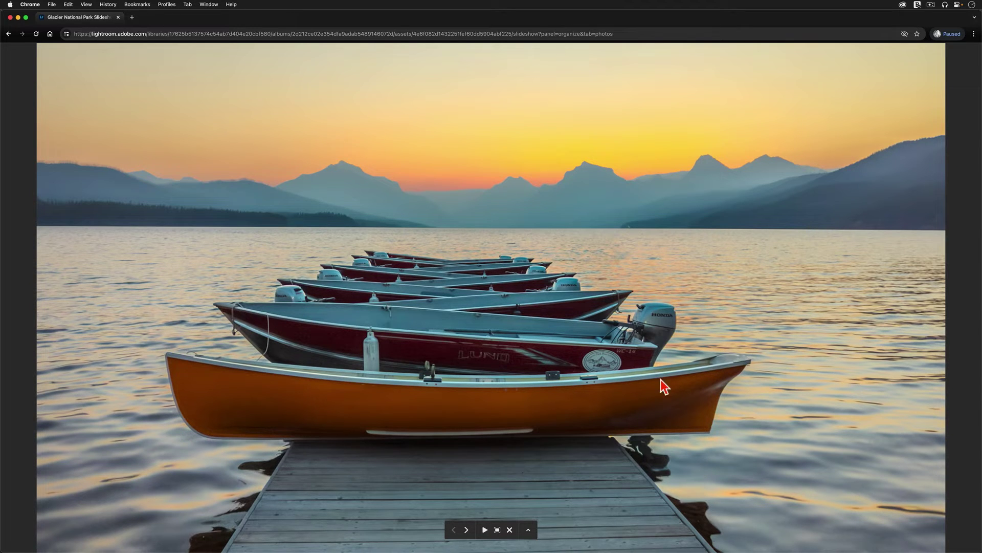
click(485, 529)
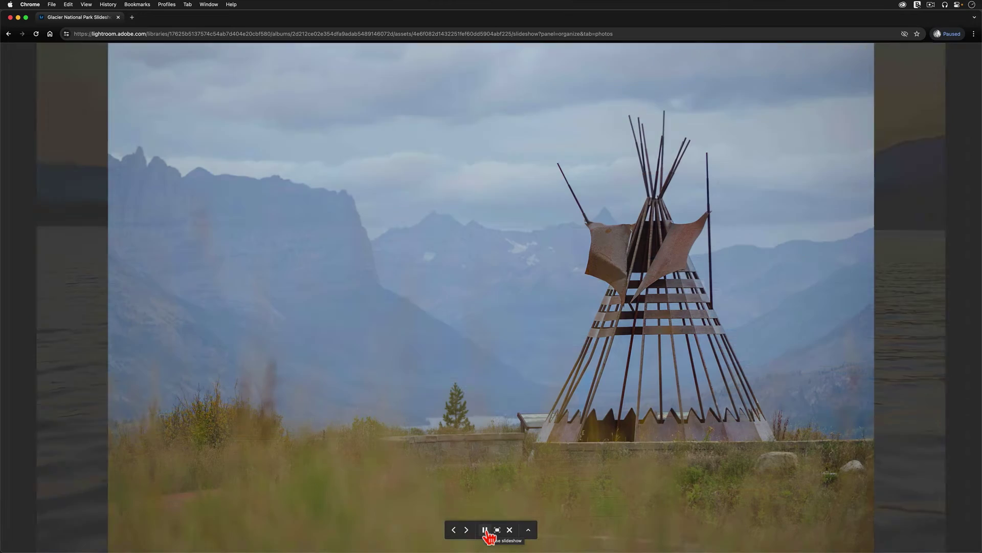
click(486, 530)
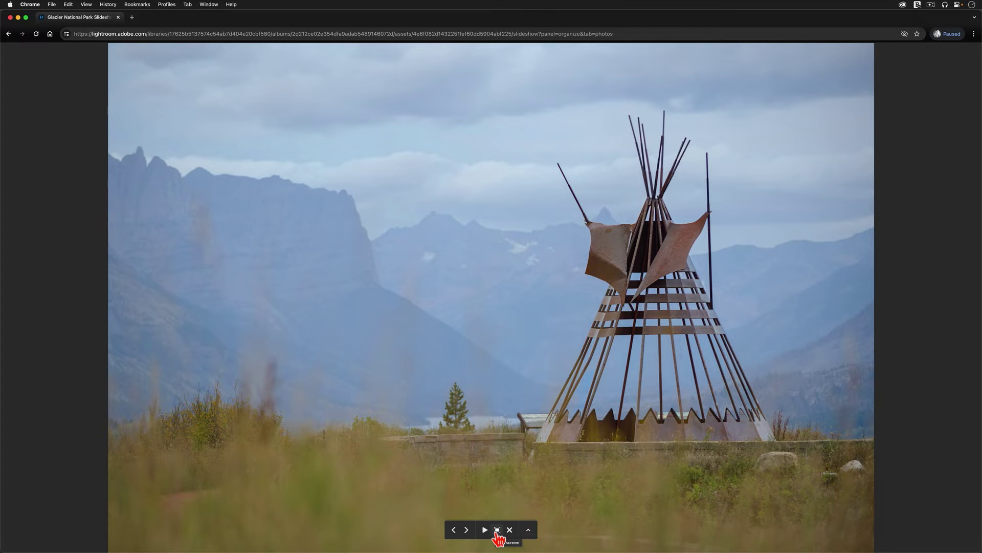
click(498, 531)
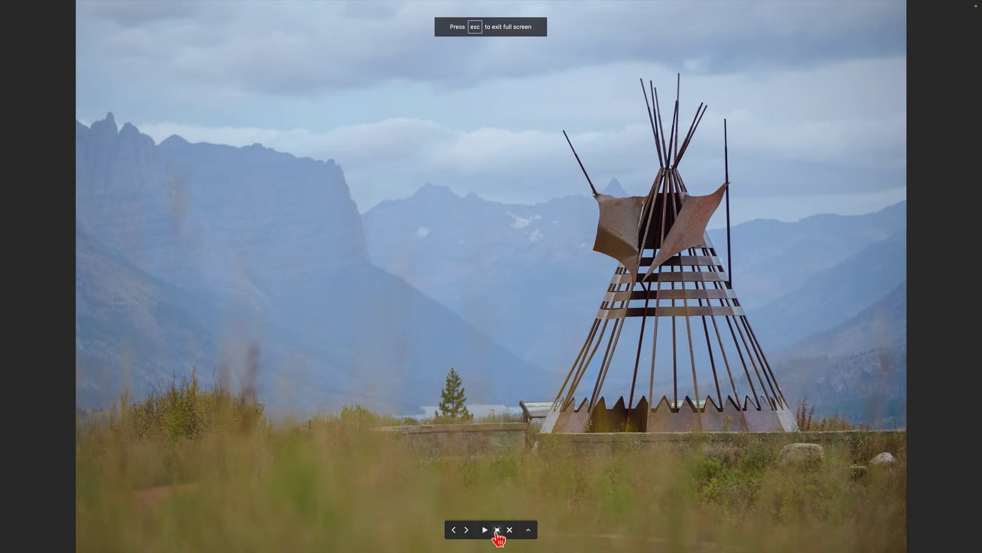
click(497, 532)
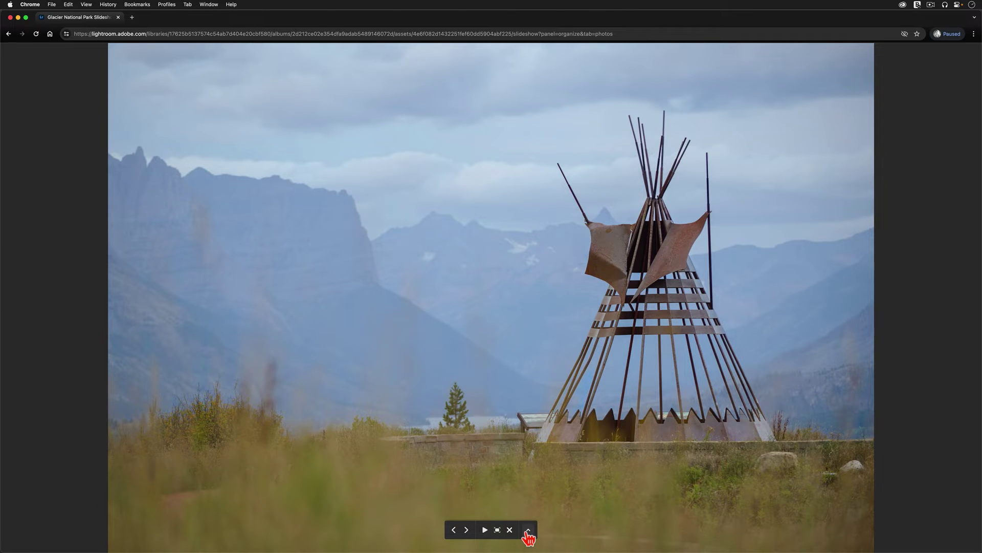
Step: Set the slideshow to loop at Fast speed, play it through, then exit with Esc
click(528, 531)
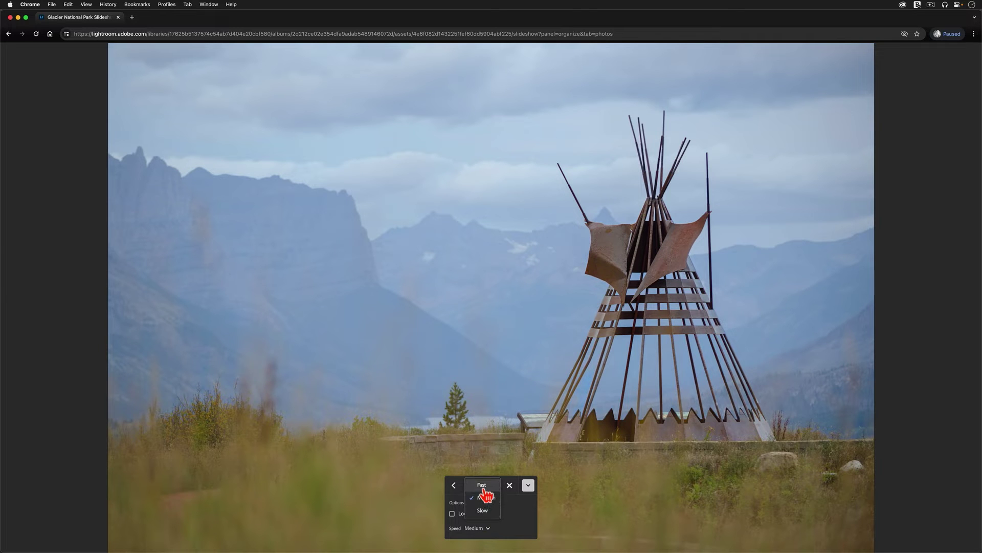
click(484, 489)
click(528, 485)
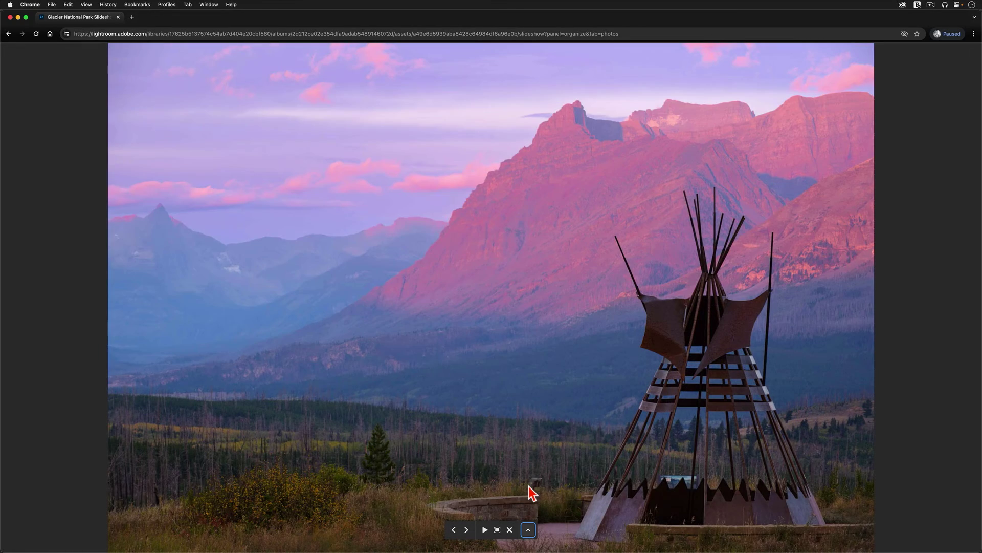
click(485, 532)
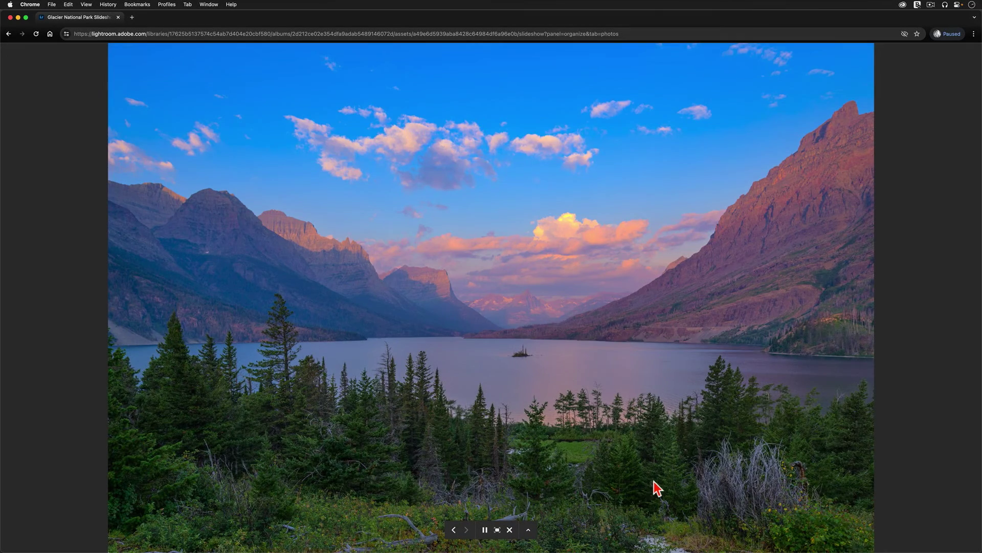
key(Escape)
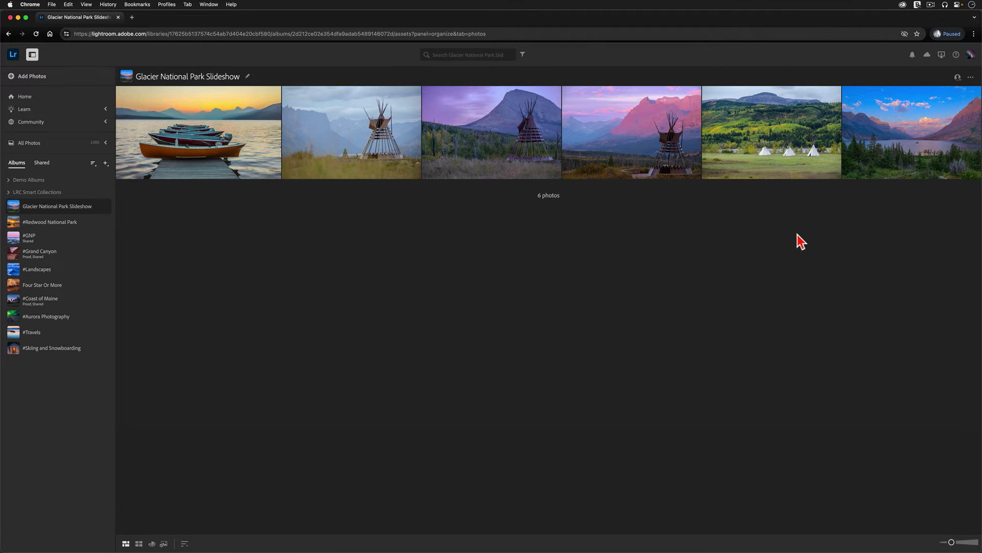
Step: Restart the slideshow from the ••• menu and pause it on the boats photo
click(970, 77)
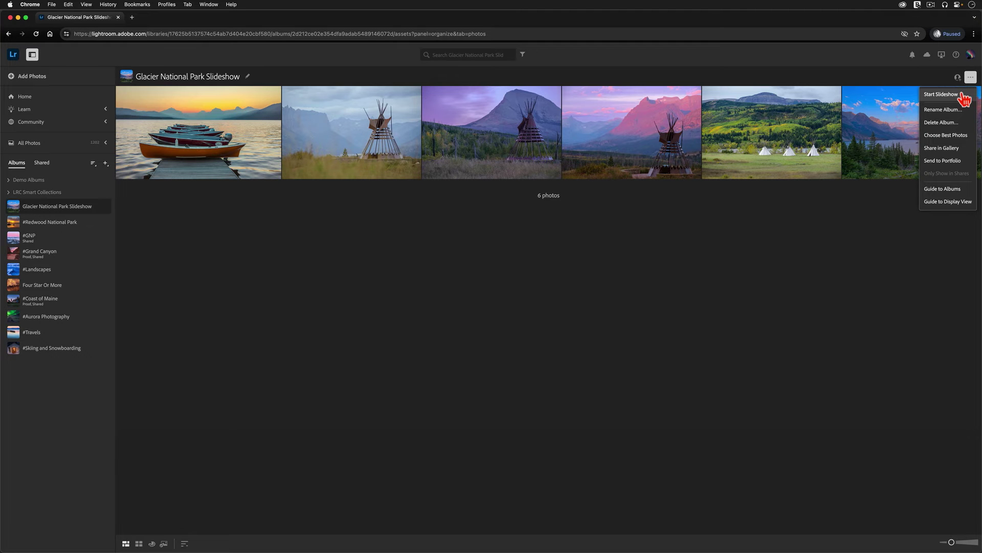
click(963, 96)
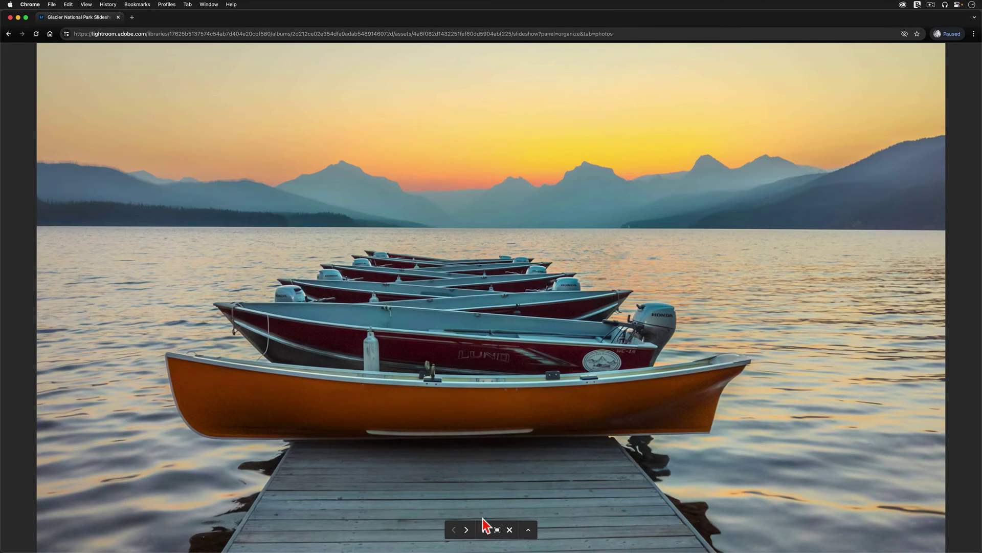
click(485, 530)
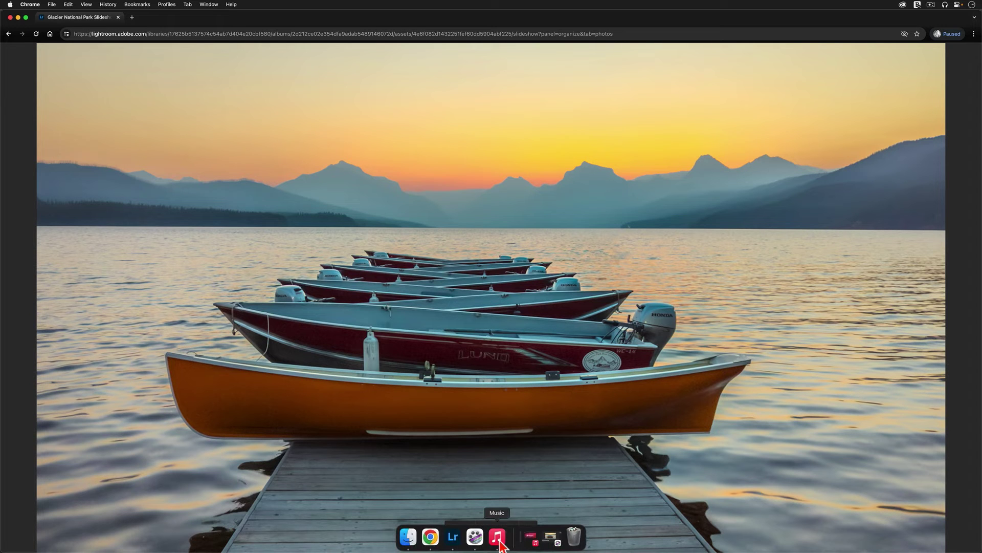
click(498, 540)
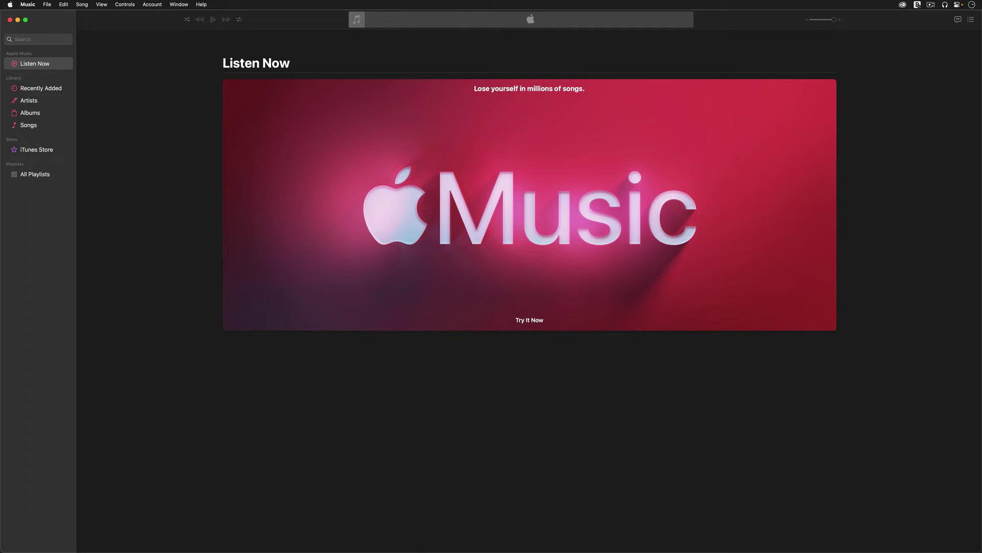
click(442, 537)
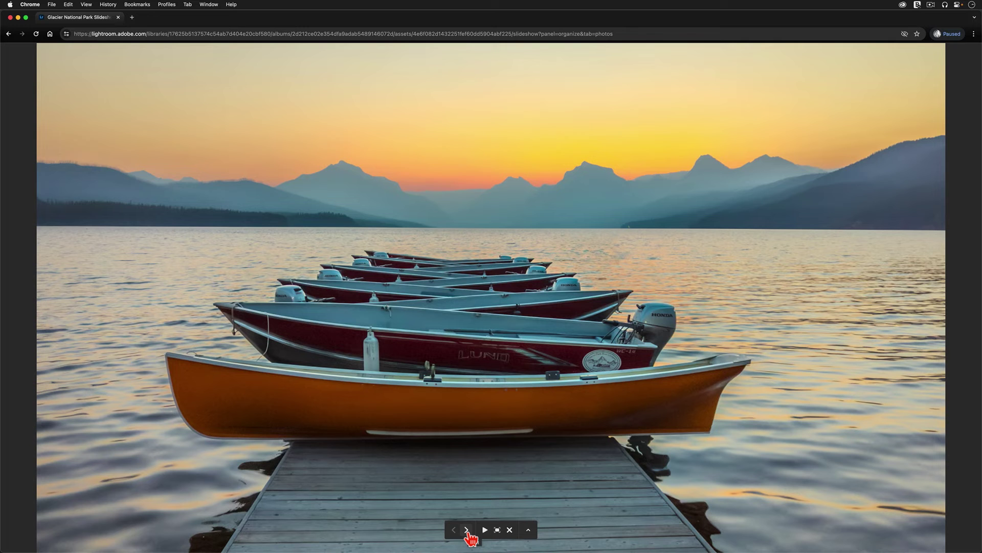
Step: Advance the paused slideshow to the teepee photo and open Chrome's menu toward Cast
click(467, 532)
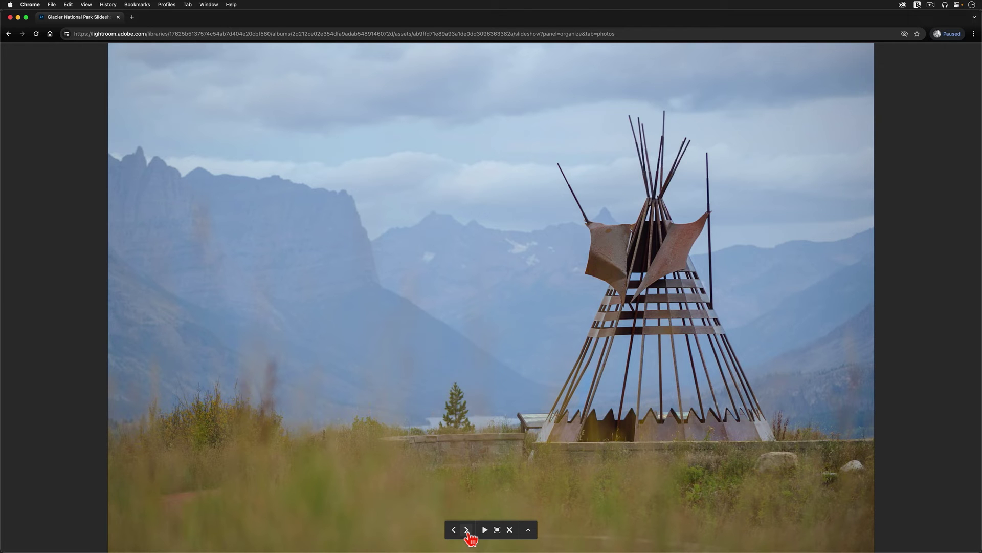
click(467, 530)
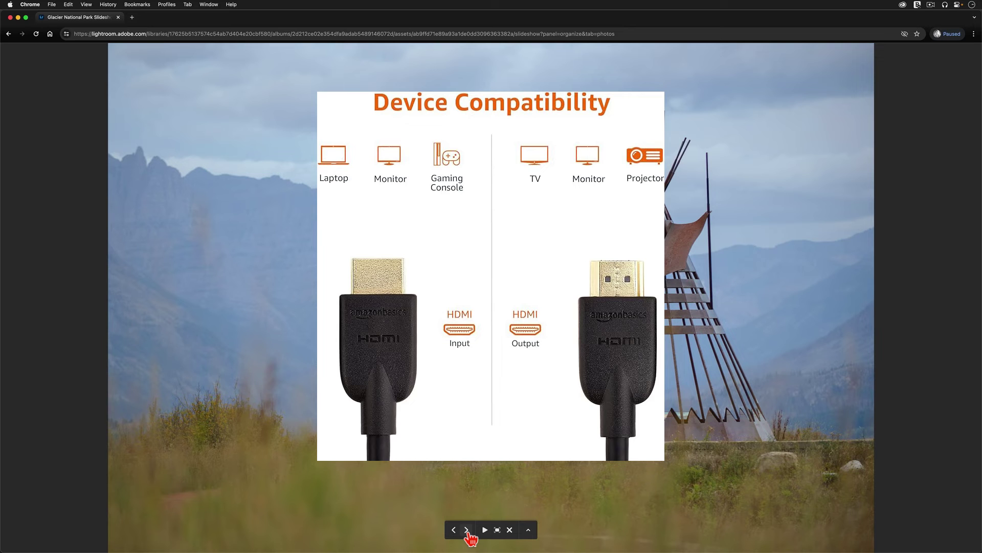
click(467, 529)
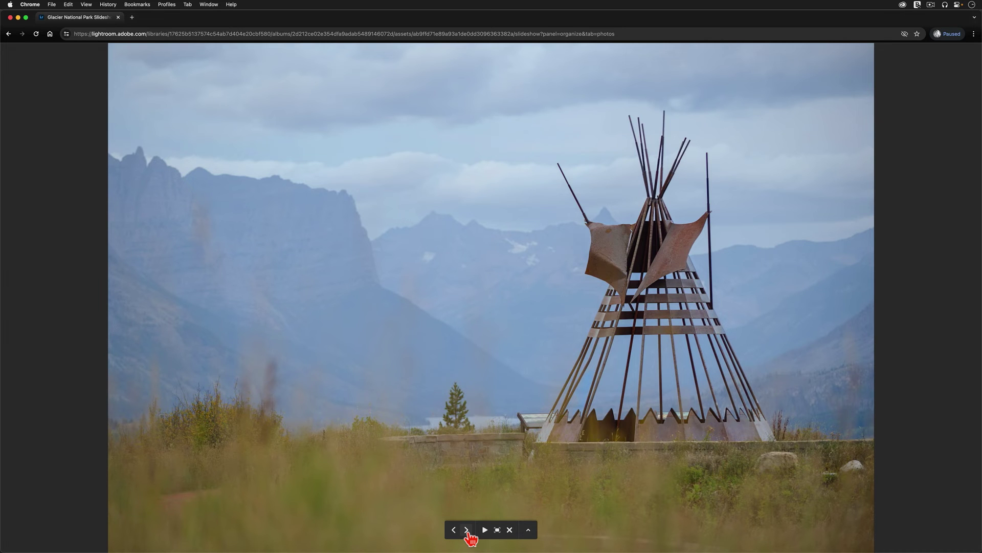
click(467, 530)
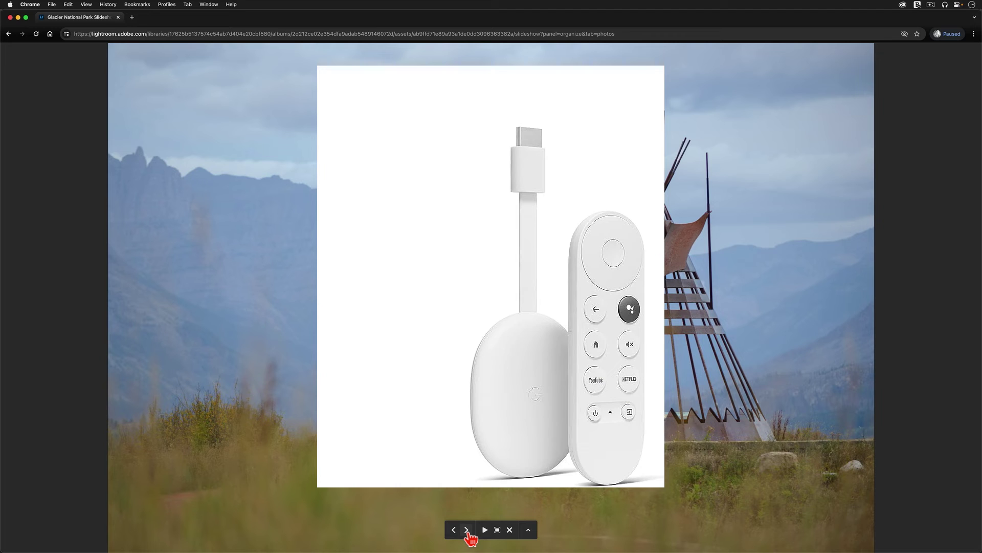
click(467, 529)
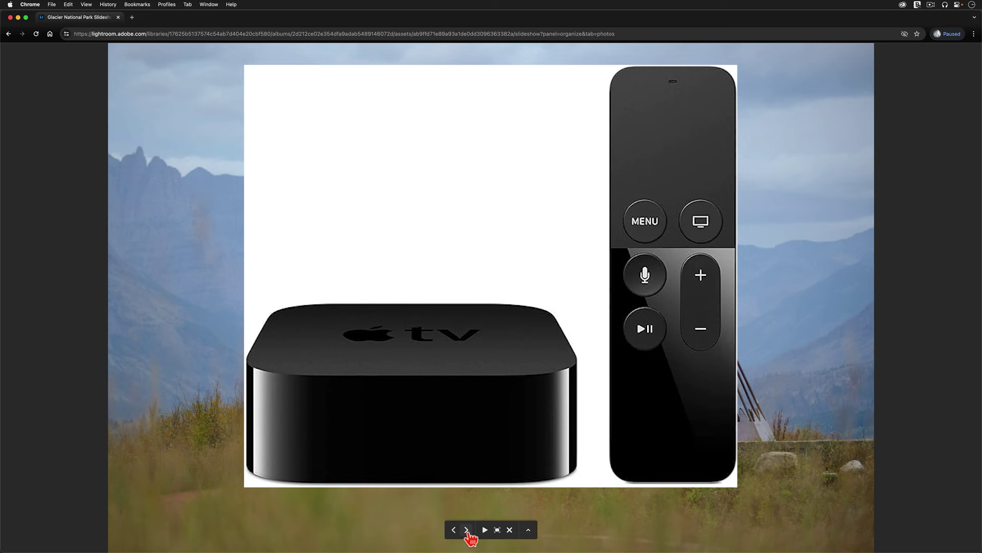
click(466, 530)
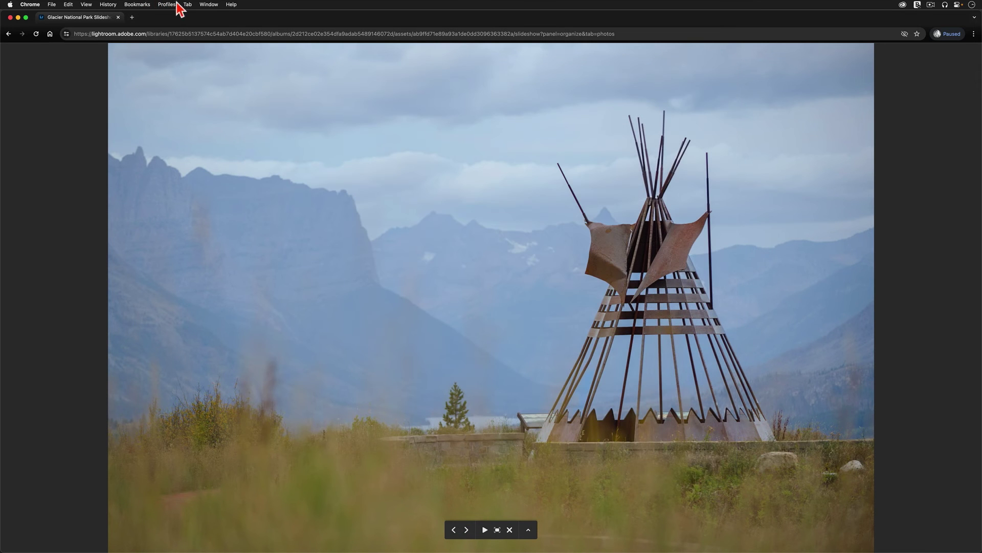
click(86, 3)
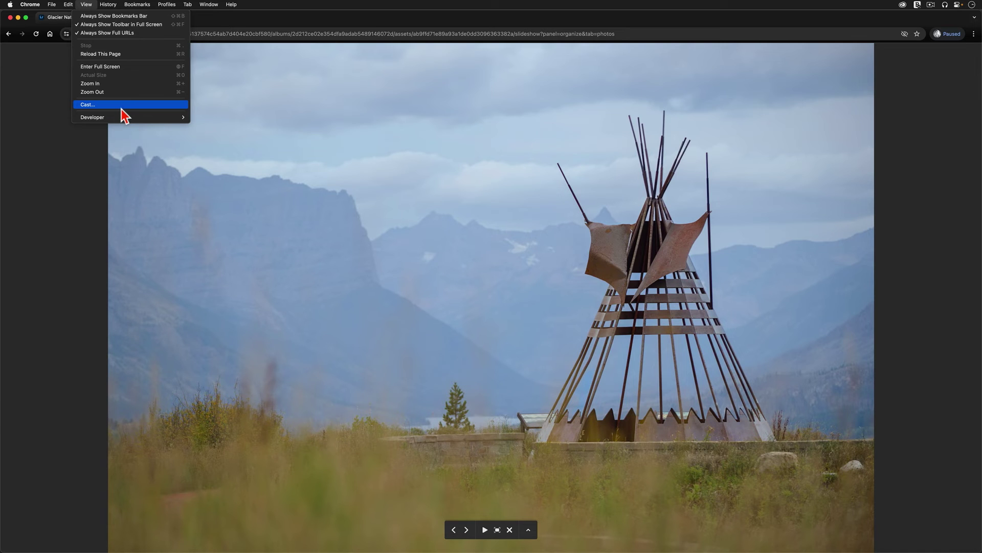
Step: Look over Chrome's Cast options for the slideshow tab without casting, then mirror the iPad's screen
click(122, 107)
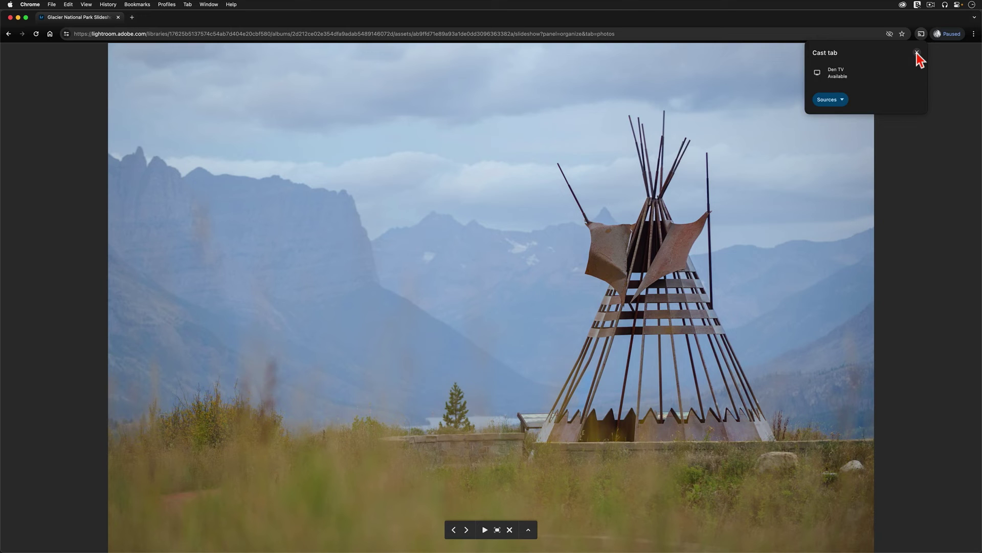
click(917, 53)
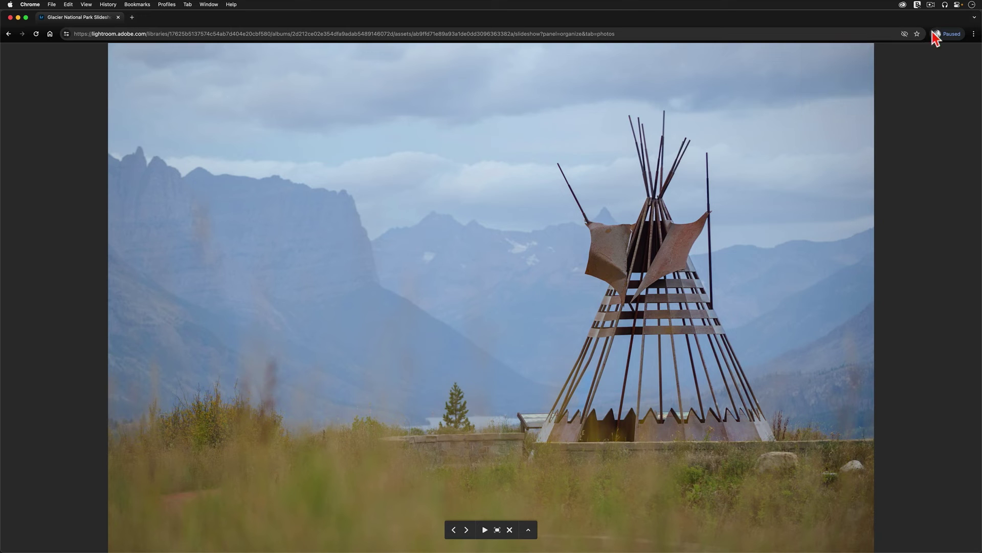
click(957, 5)
click(953, 72)
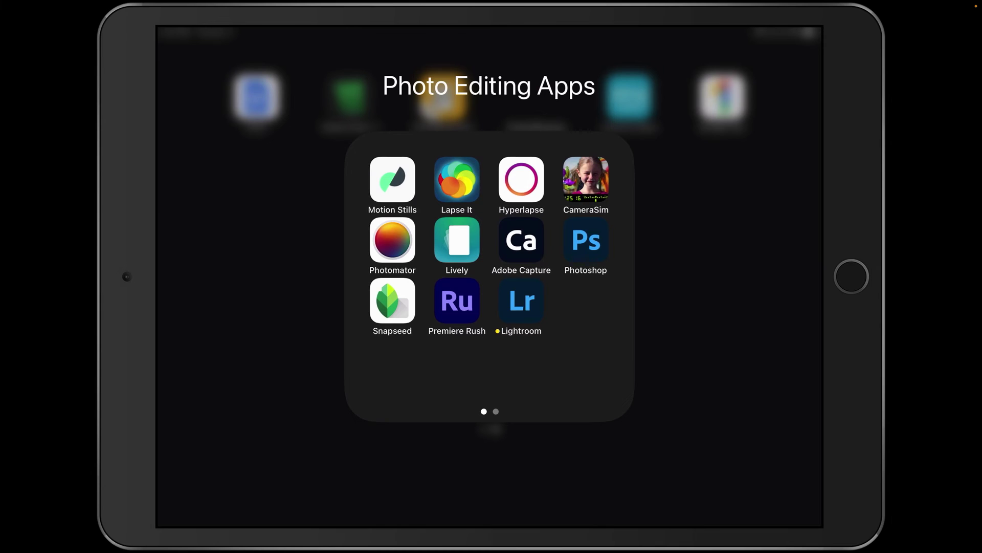
Step: Open the Glacier National Park Slideshow album in Lightroom, sort it by Custom, and start its slideshow
click(521, 302)
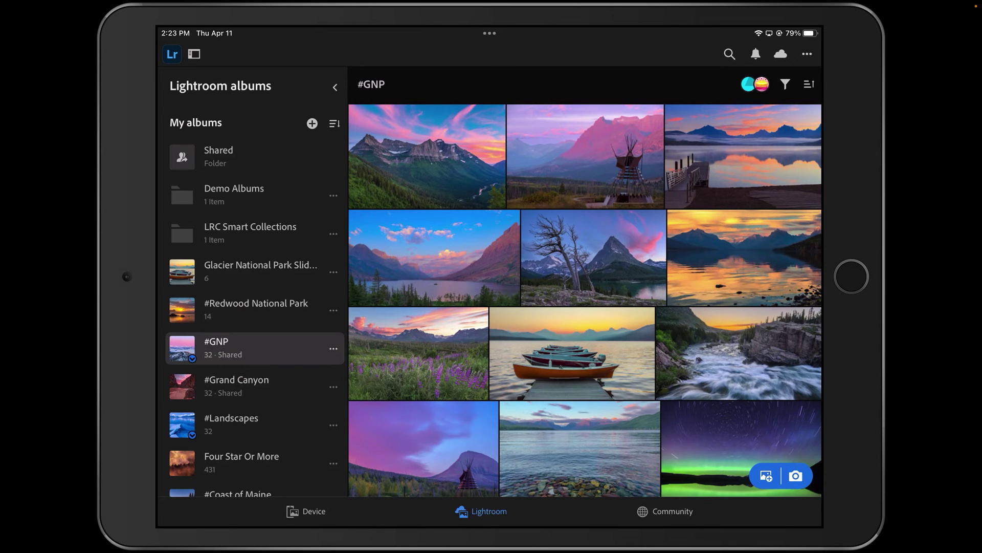
click(277, 277)
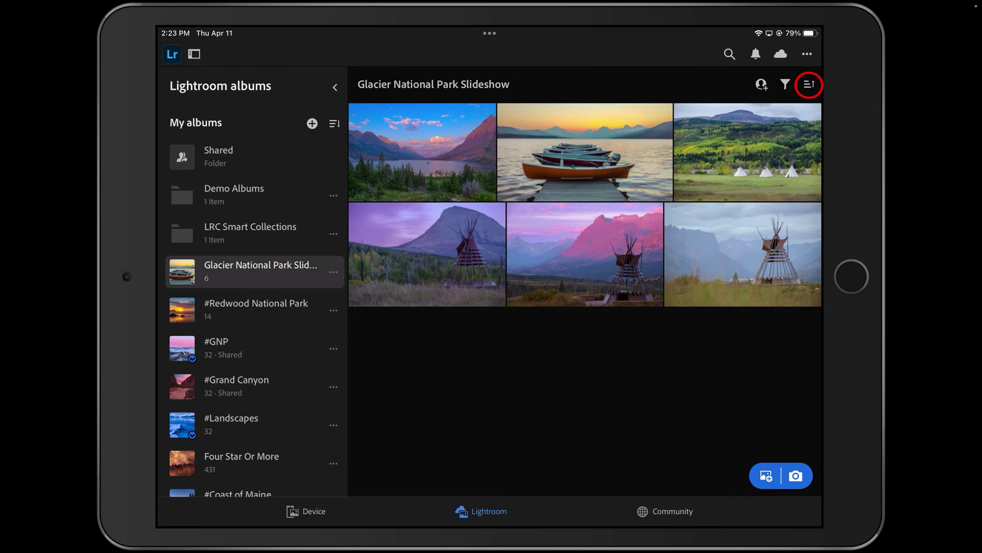
click(809, 85)
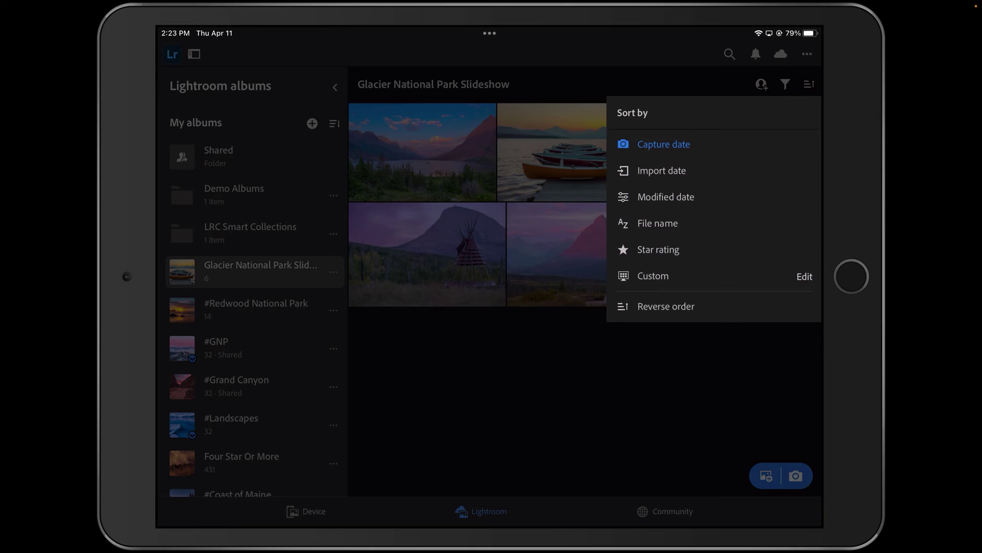
click(653, 276)
click(522, 405)
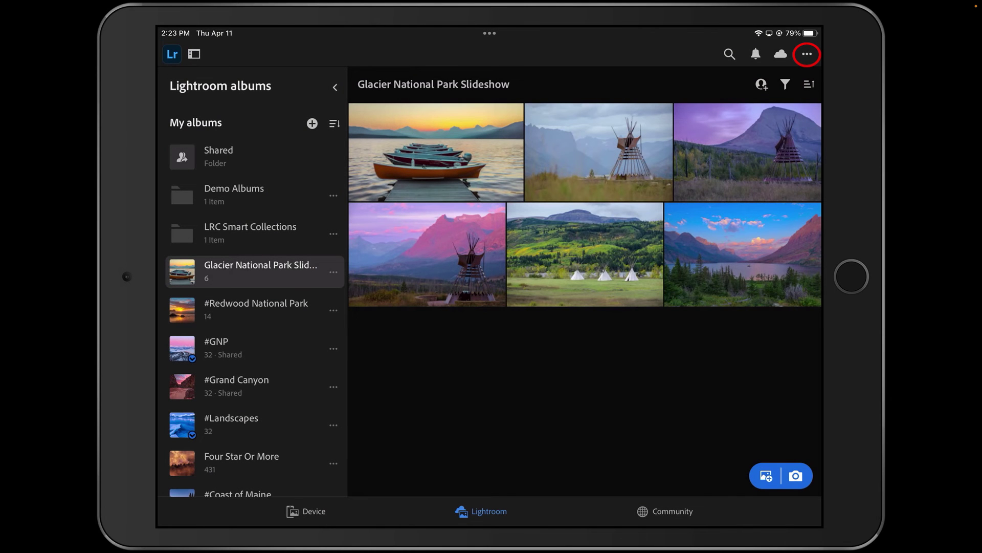
click(807, 55)
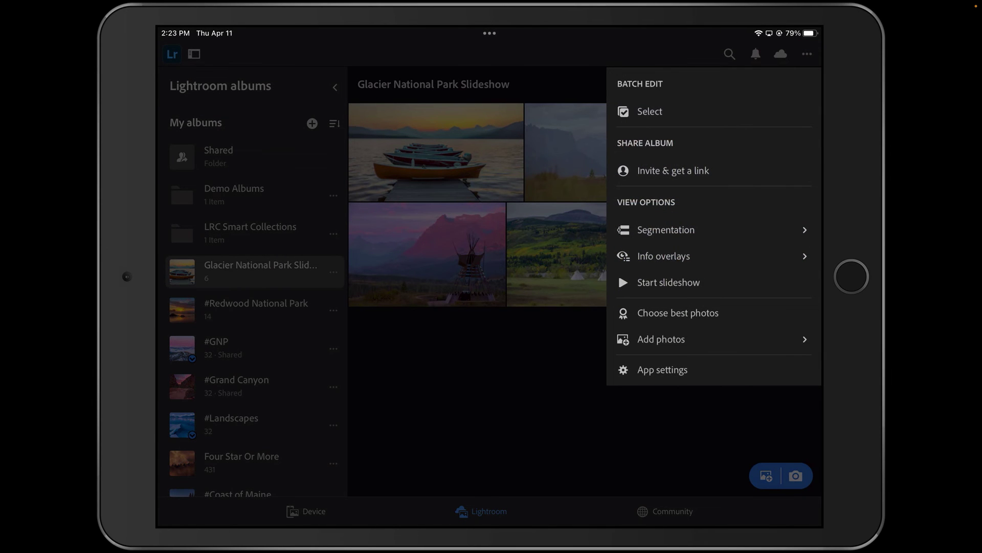
click(653, 284)
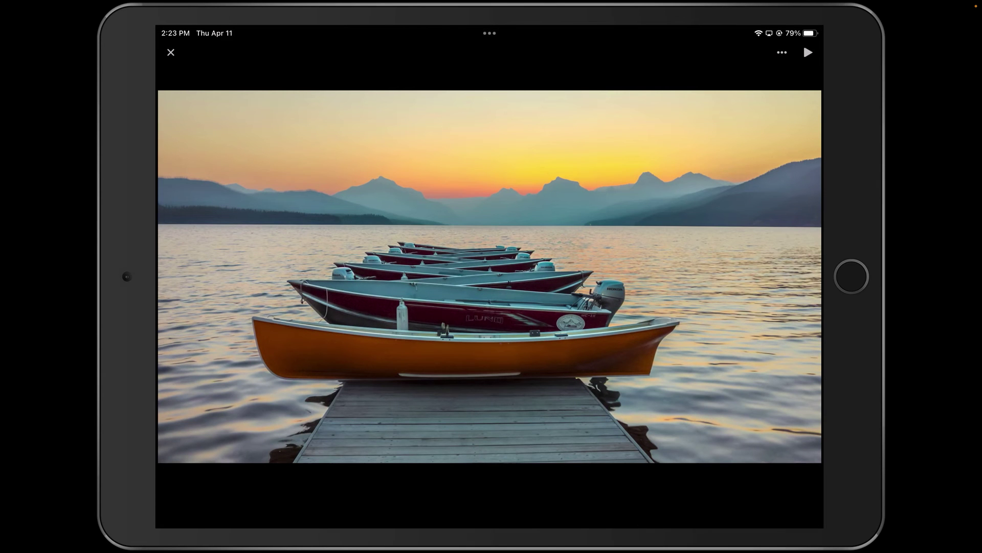
Step: Change the slideshow transition to a 2.0-second Cross fade
click(782, 52)
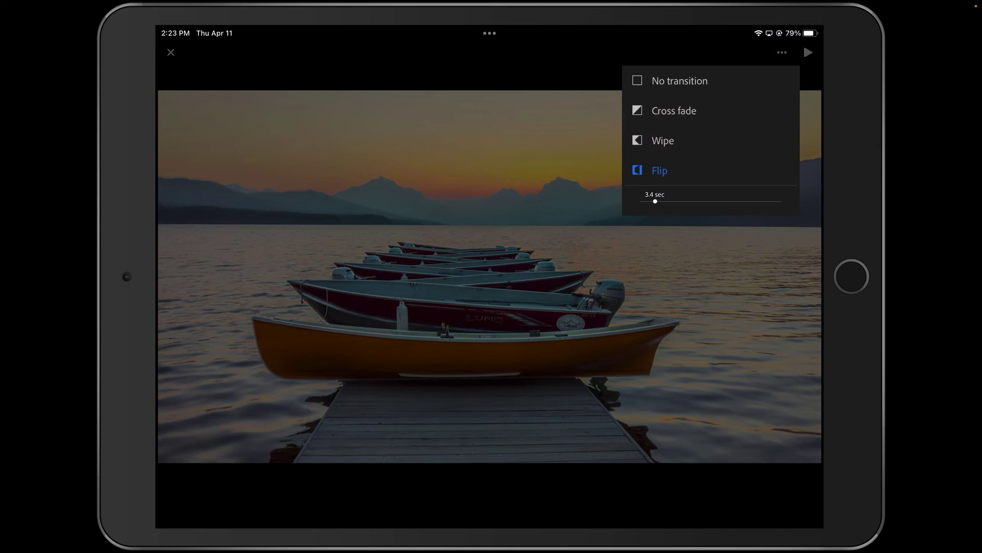
click(646, 206)
click(667, 111)
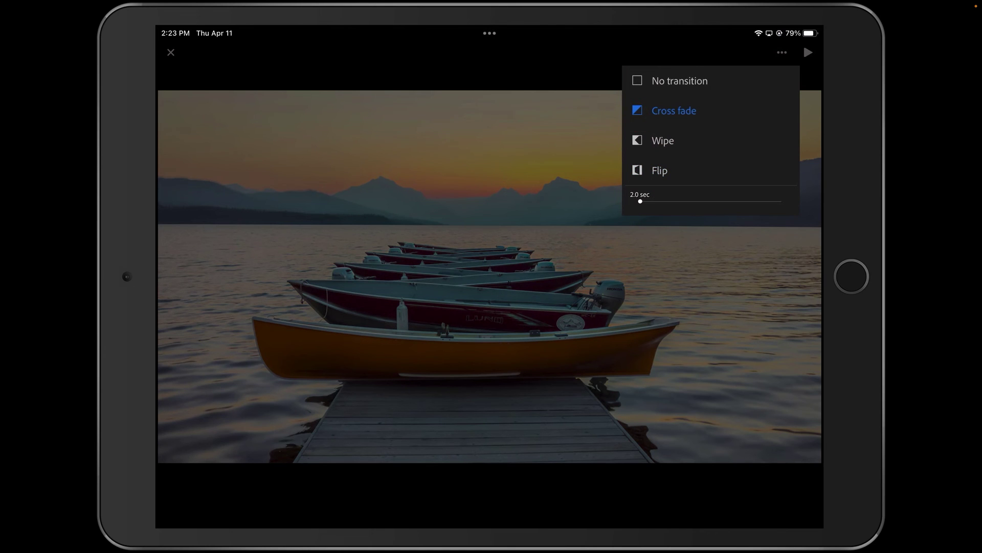
click(783, 53)
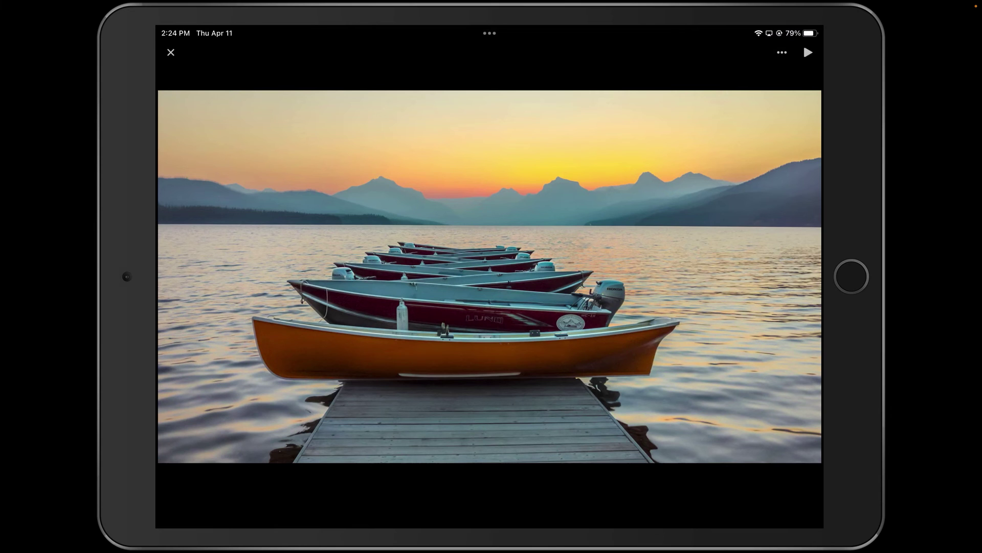
Step: Play the slideshow briefly, pause it, and exit back to photo editing
click(807, 53)
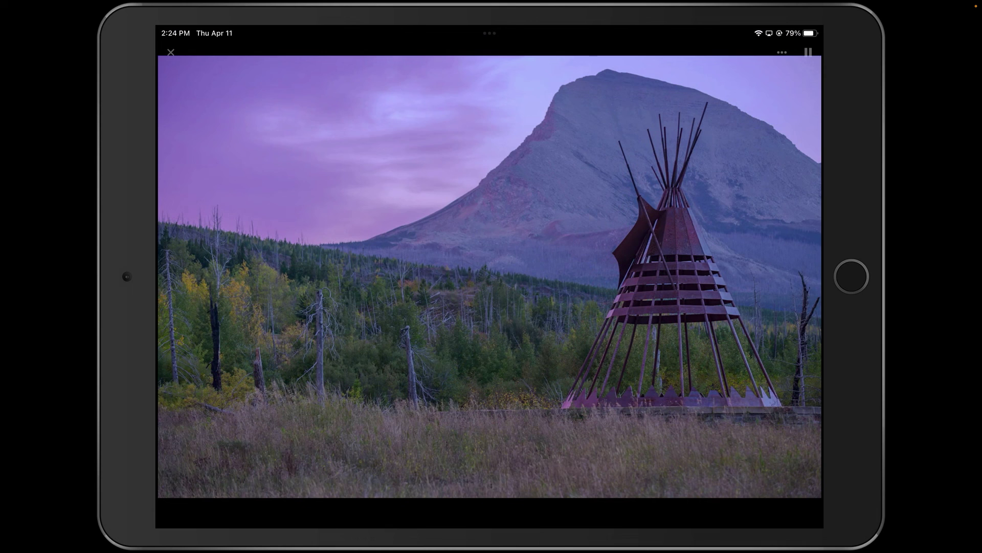
click(807, 53)
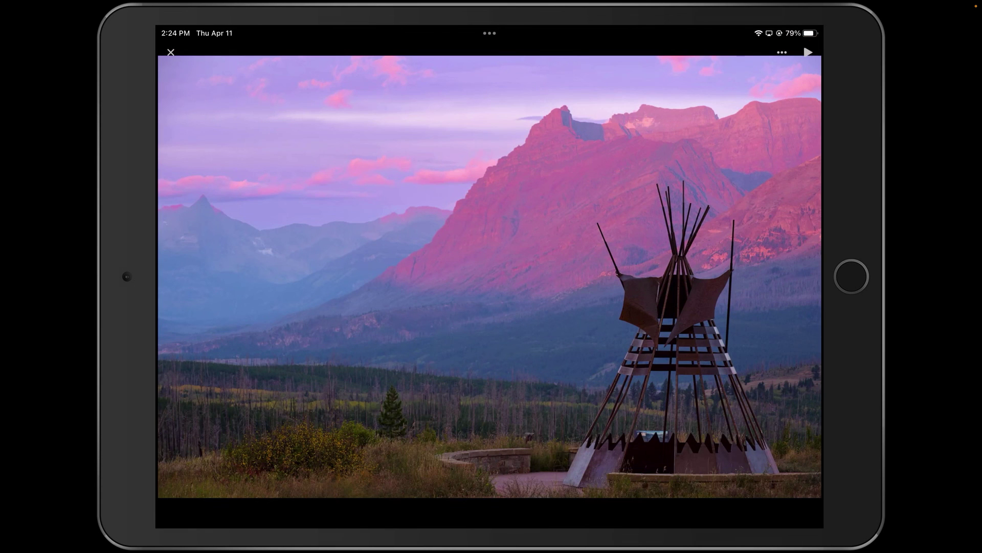
click(171, 52)
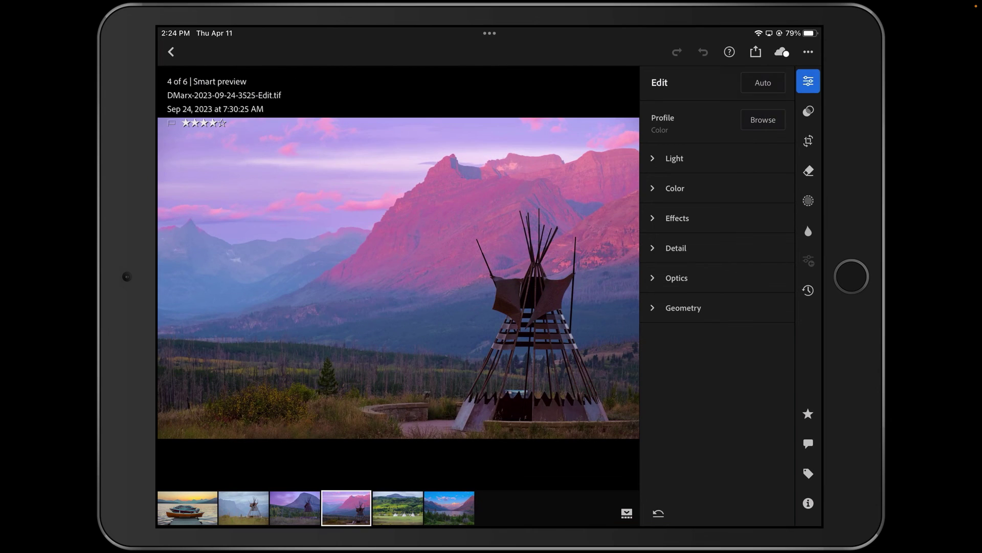
Step: Store the Glacier album locally on the iPad, downloading its six photos (5.2 MB)
click(170, 51)
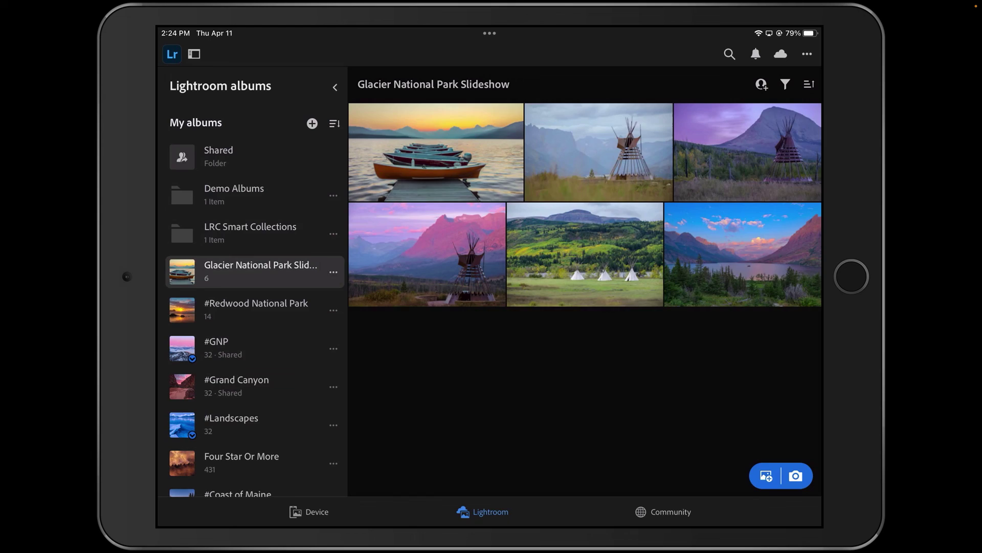
click(334, 272)
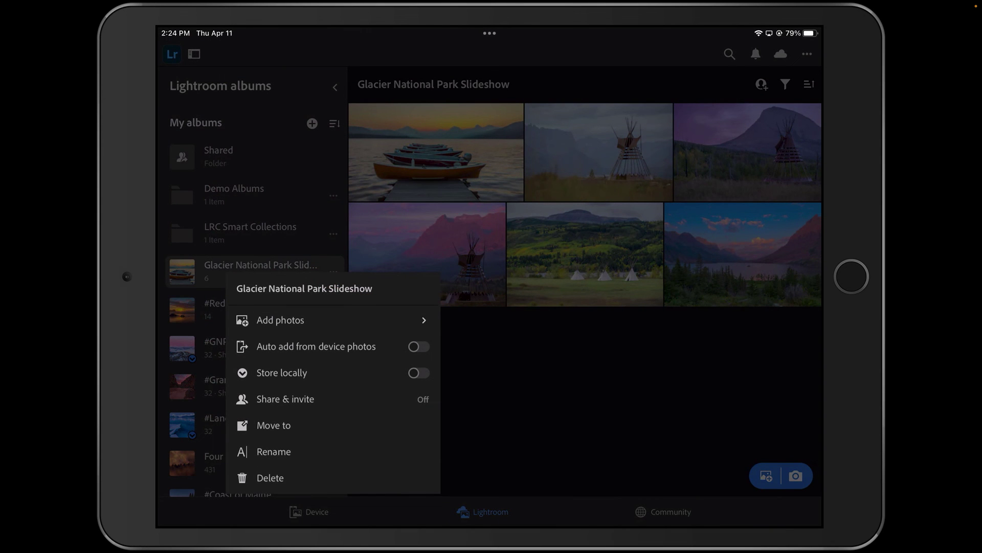
click(418, 372)
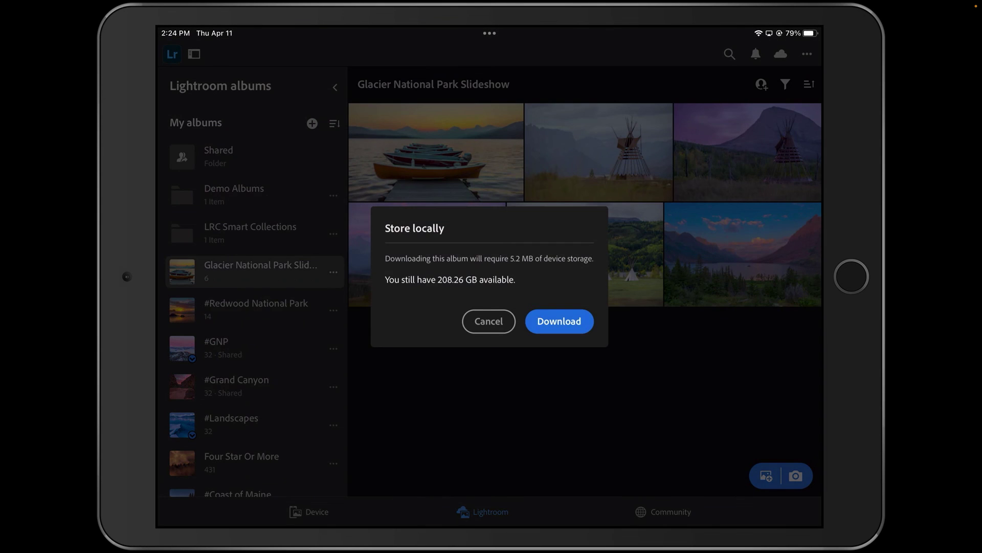
click(559, 320)
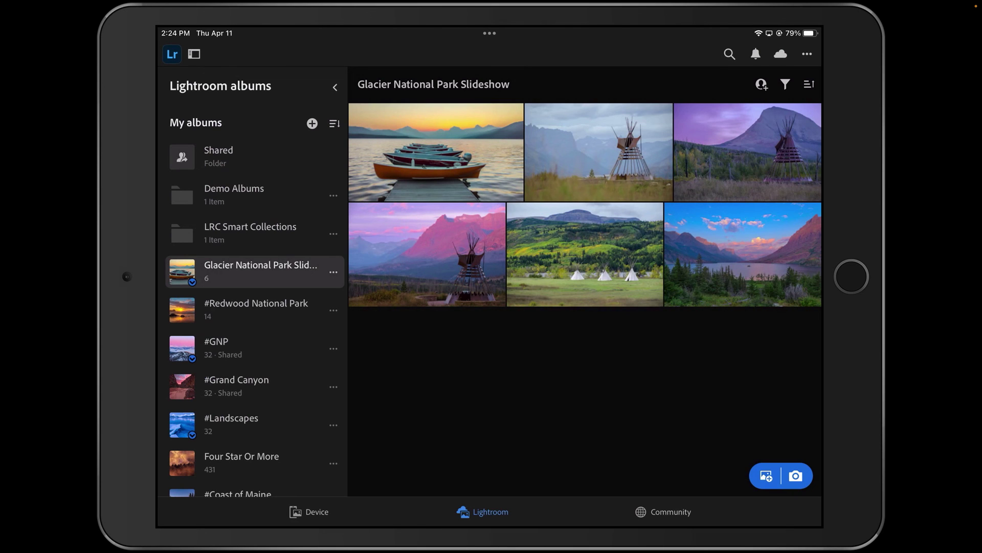
click(807, 54)
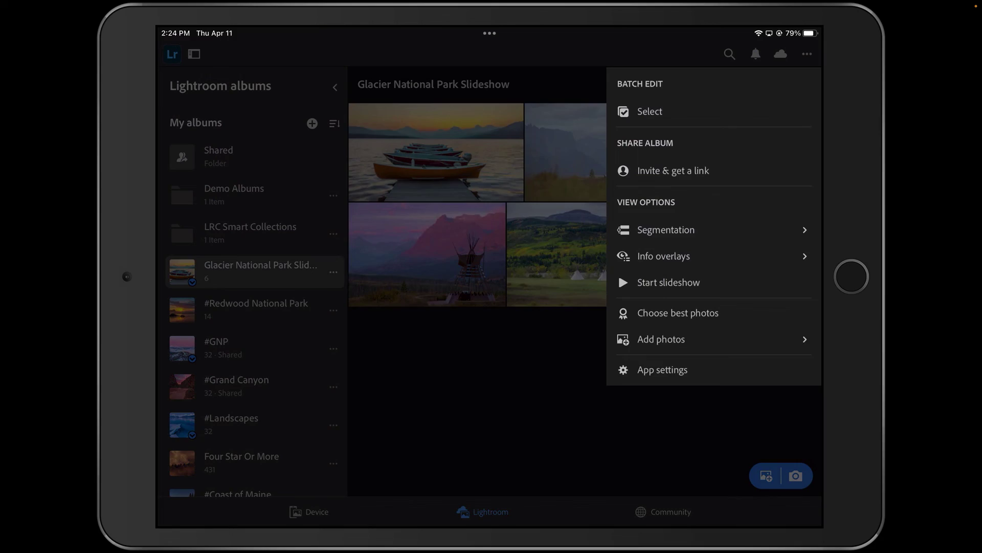